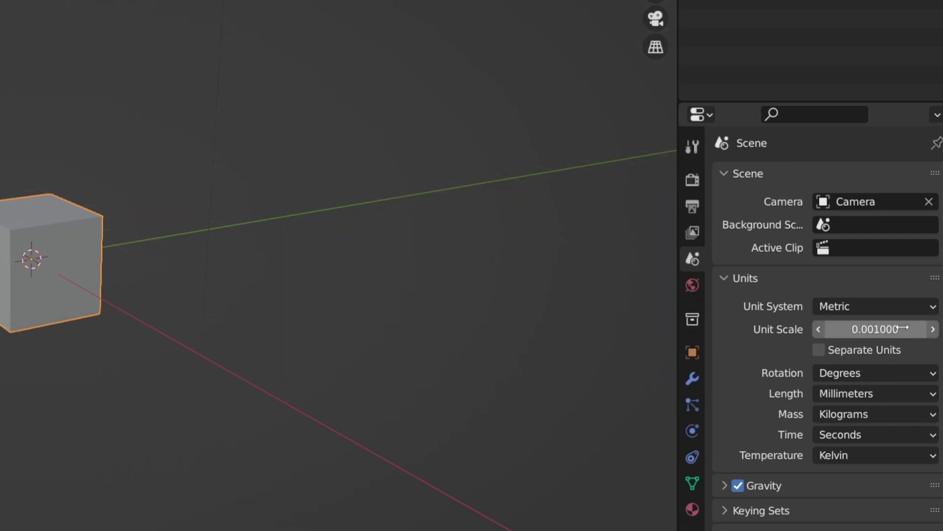
pyautogui.click(542, 20)
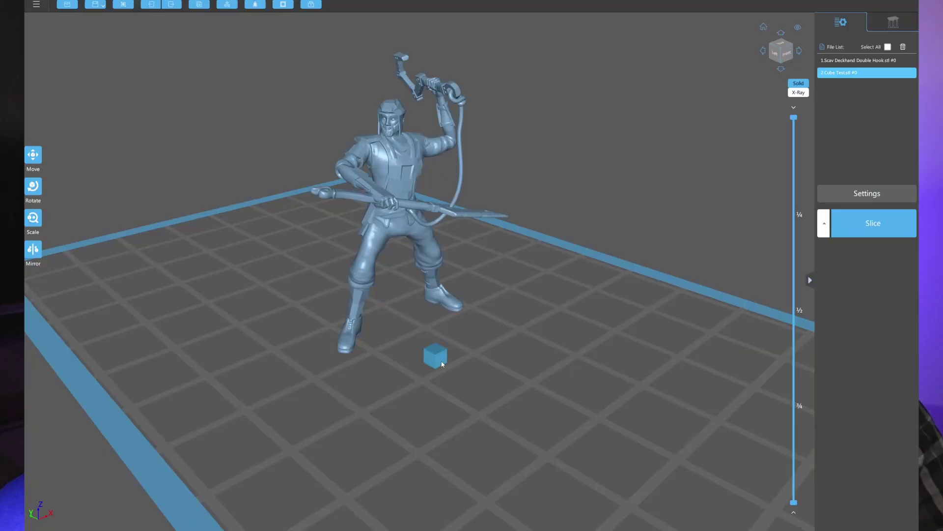
pyautogui.moveTo(442, 364); pyautogui.dragTo(444, 347)
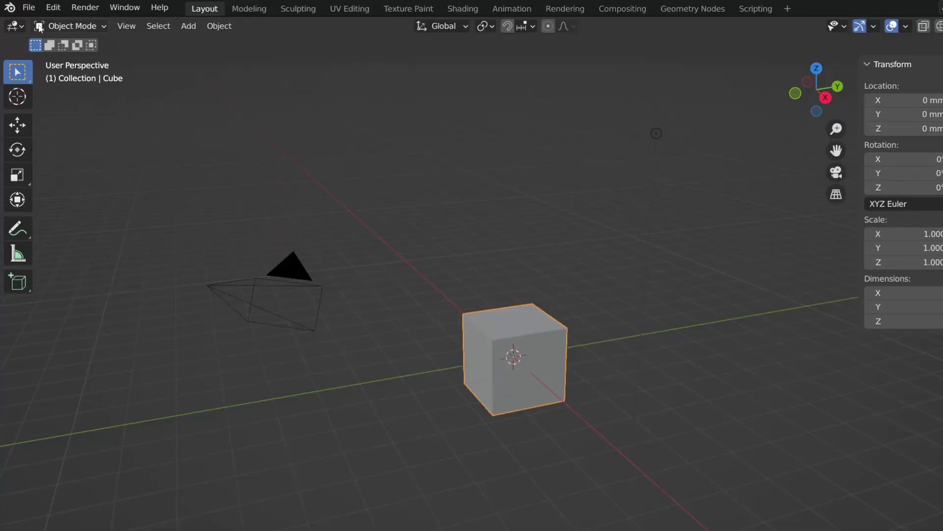
# - Open the add-on preferences and examine the list of mesh and object add-ons, including 3D-Print Toolbox, LoopTools and Bool Tool
pyautogui.click(52, 7)
pyautogui.click(90, 212)
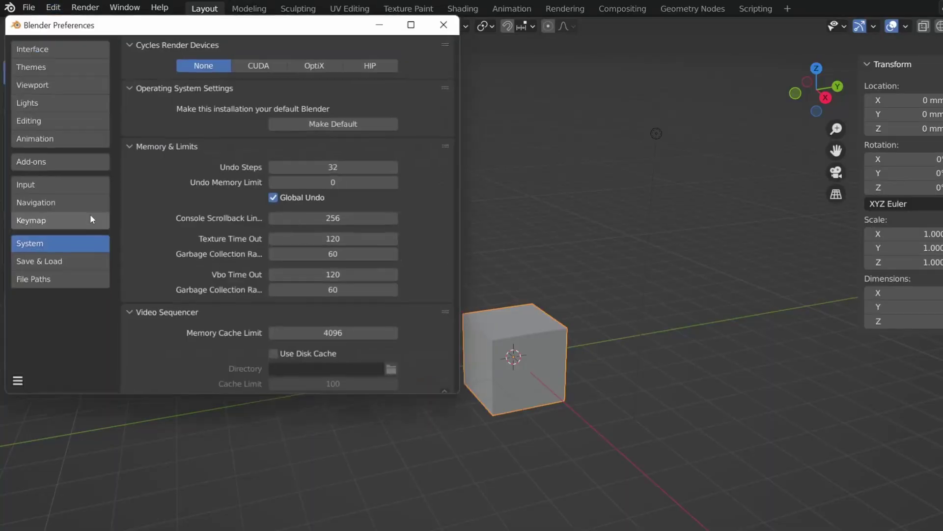
pyautogui.click(82, 161)
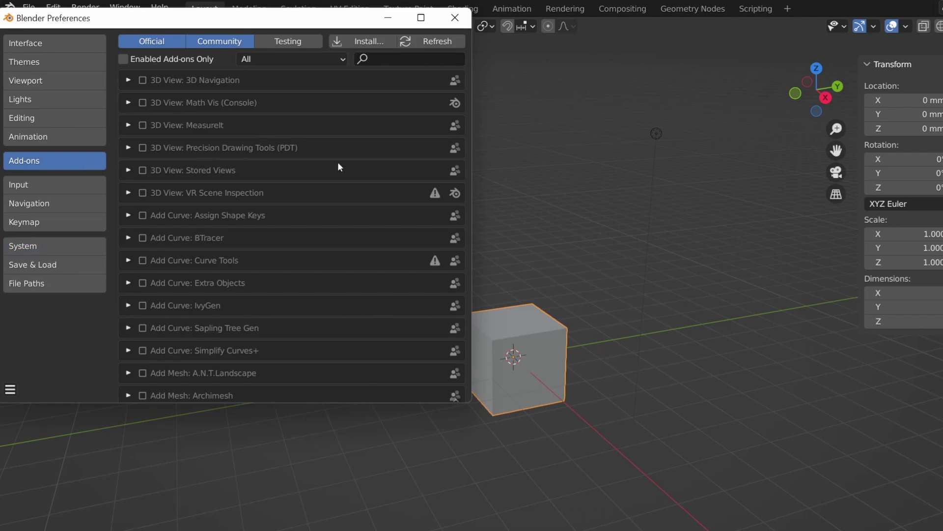
pyautogui.scroll(-20, 340, 162)
pyautogui.scroll(-2, 340, 156)
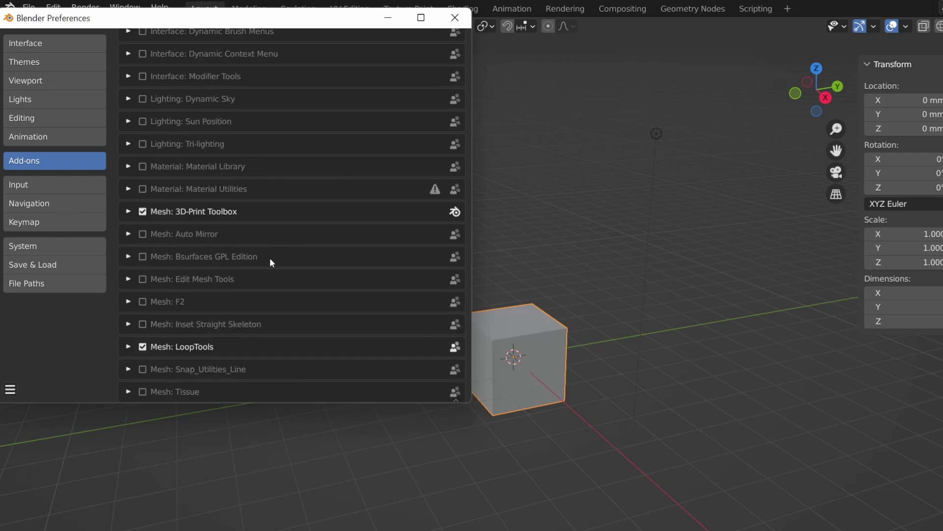
pyautogui.scroll(-15, 274, 220)
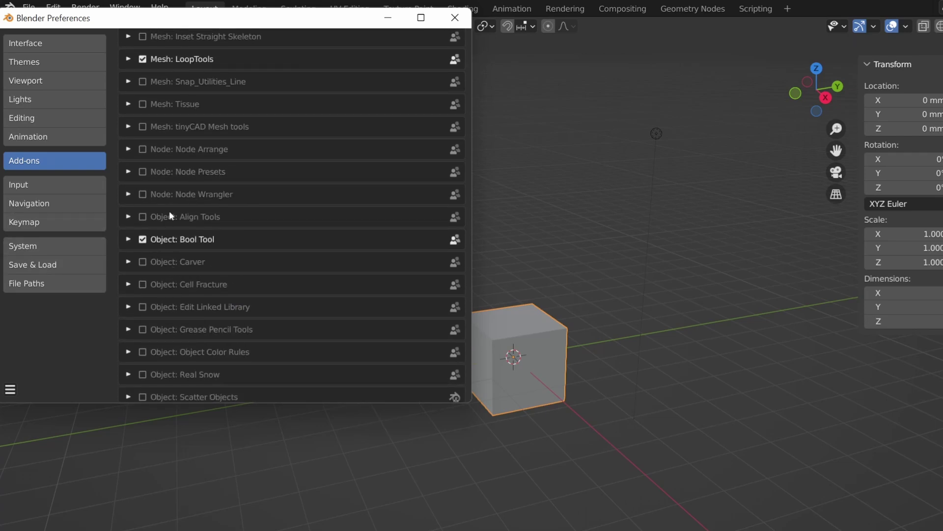
pyautogui.scroll(-15, 231, 203)
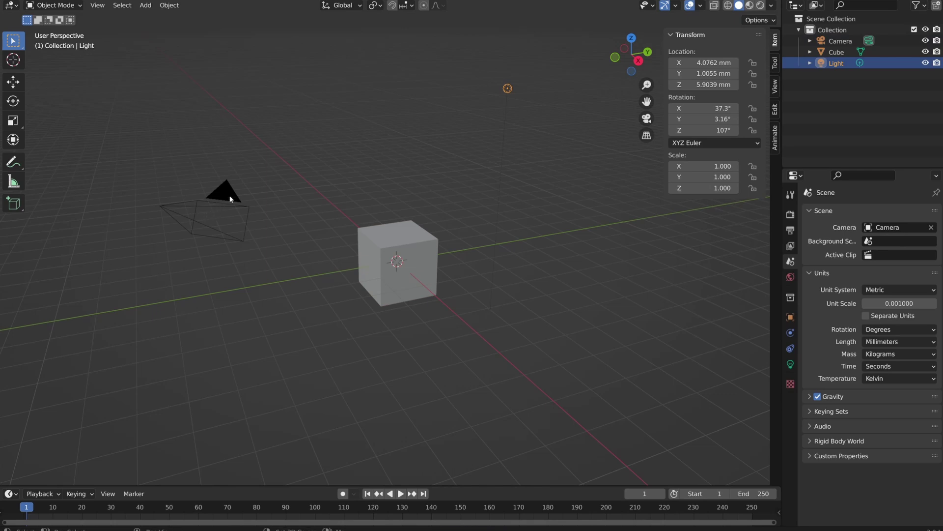
# - Delete the default light and camera and save the scene as the default startup file
pyautogui.press('Delete')
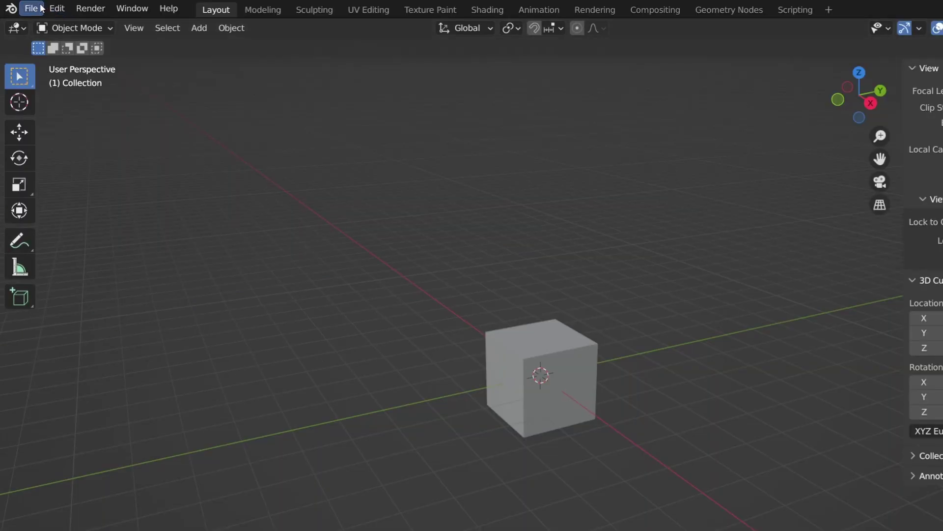
pyautogui.click(41, 8)
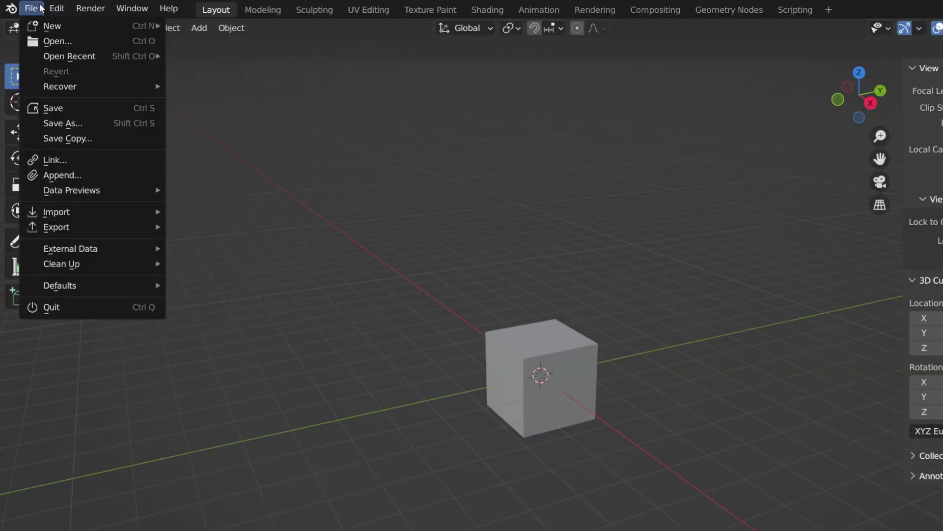
pyautogui.moveTo(84, 286)
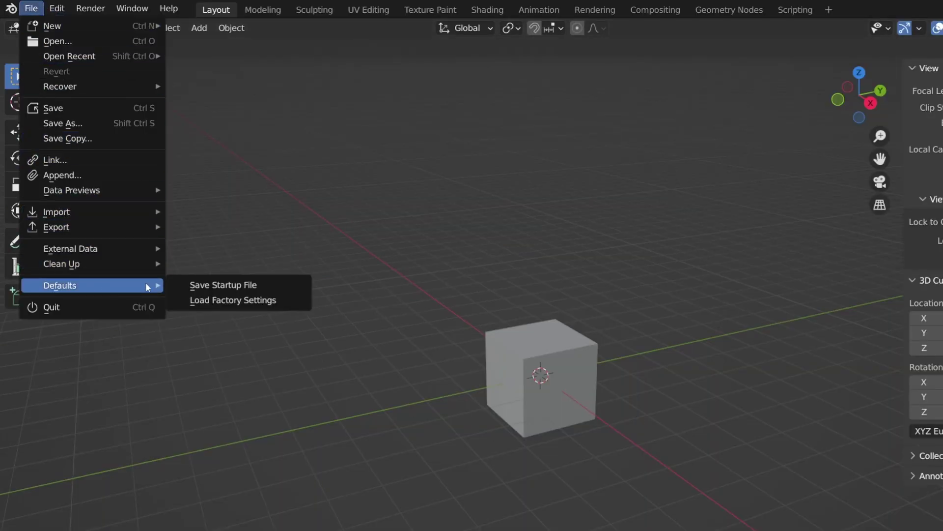
pyautogui.click(206, 290)
pyautogui.click(207, 288)
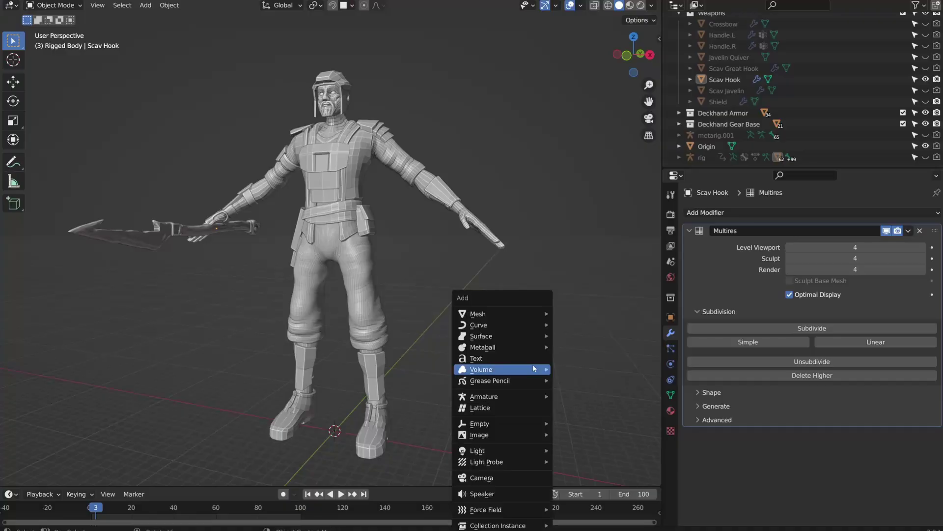
# - Add a 2 mm cube mesh and raise it about 19.1 mm along Z
pyautogui.moveTo(543, 314)
pyautogui.click(570, 324)
pyautogui.moveTo(524, 382); pyautogui.dragTo(545, 378, button='middle')
pyautogui.press('g')
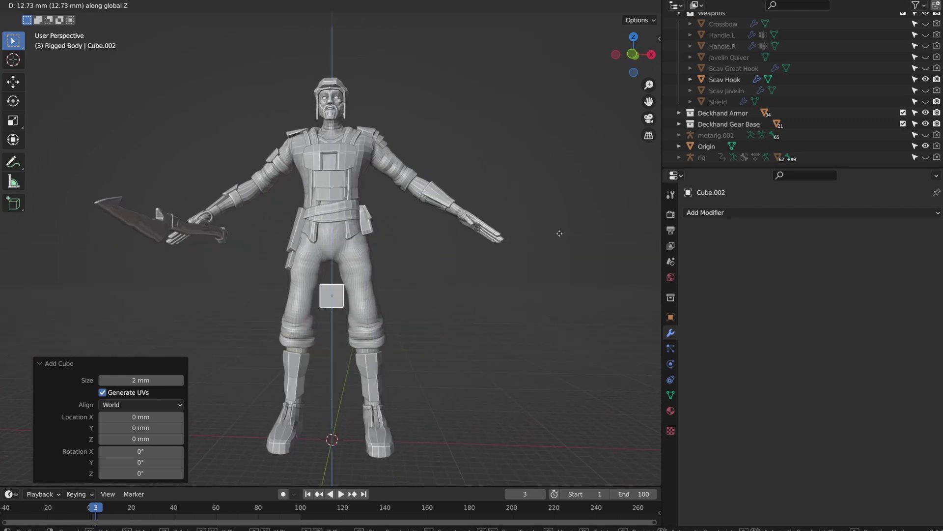
pyautogui.click(568, 163)
# - Position the cube at the character's open hand by moving it about 12.2 mm in X, -1.4 mm in Y and -0.7 mm in Z
pyautogui.press('g')
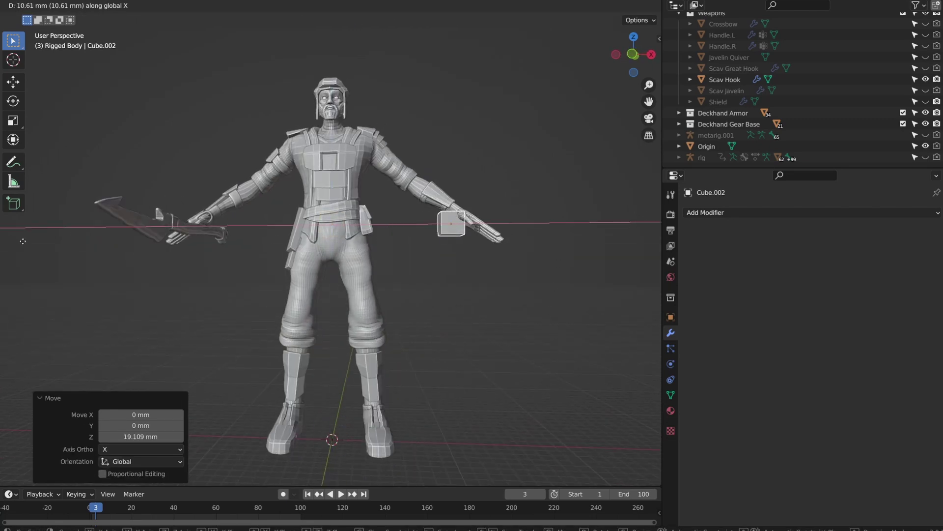
pyautogui.moveTo(429, 352); pyautogui.dragTo(313, 367, button='middle')
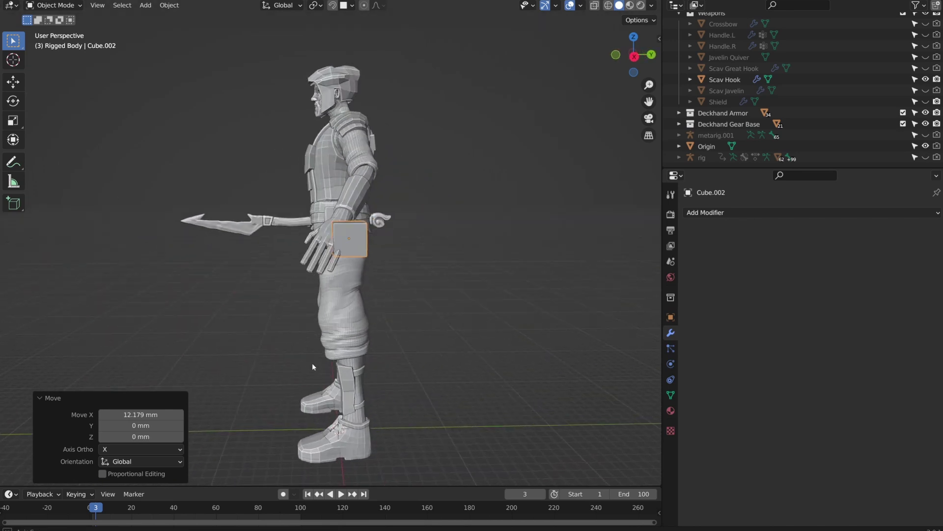
pyautogui.click(289, 364)
pyautogui.moveTo(289, 363); pyautogui.dragTo(352, 320, button='middle')
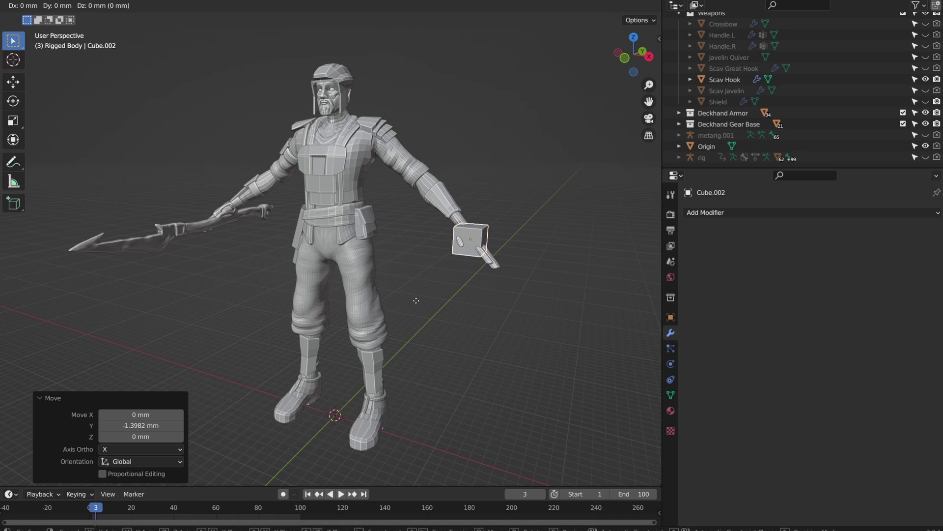
pyautogui.moveTo(540, 310); pyautogui.dragTo(463, 334, button='middle')
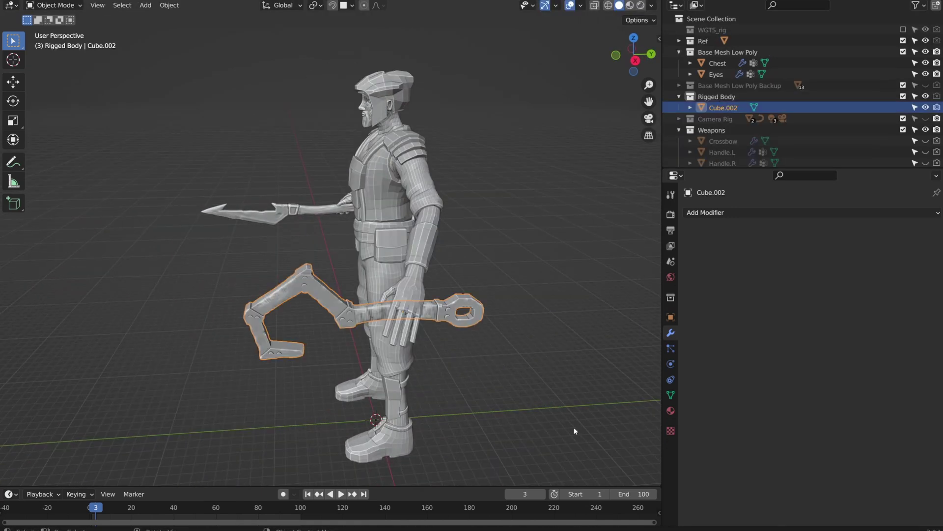
# - Stretch the cube by about 4.21 along Y and flatten it to about 0.76 along Z
pyautogui.press('r')
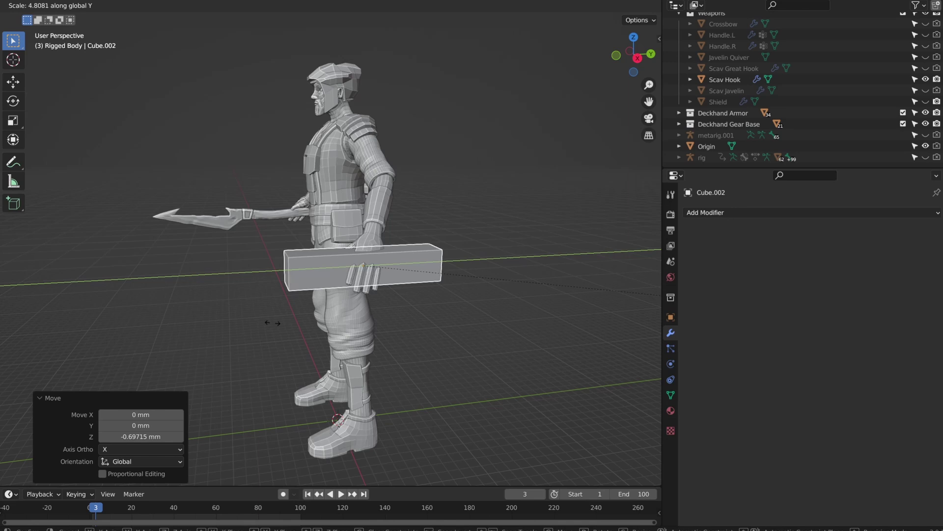
pyautogui.click(218, 322)
pyautogui.moveTo(201, 324); pyautogui.dragTo(456, 346, button='middle')
pyautogui.press('s')
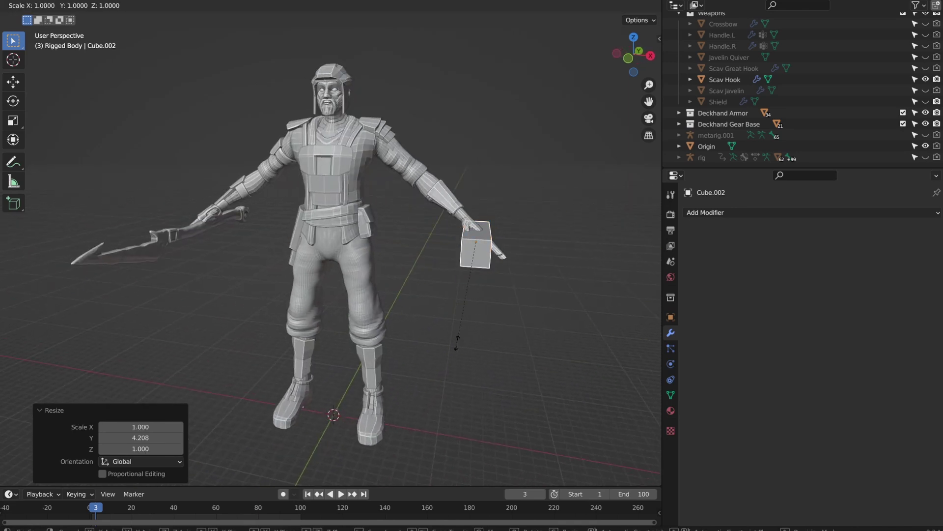
pyautogui.click(451, 315)
# - Narrow the box along X, and scale it uniformly by about 0.86 and 1.09 to fit the hand
pyautogui.press('s')
pyautogui.press('x')
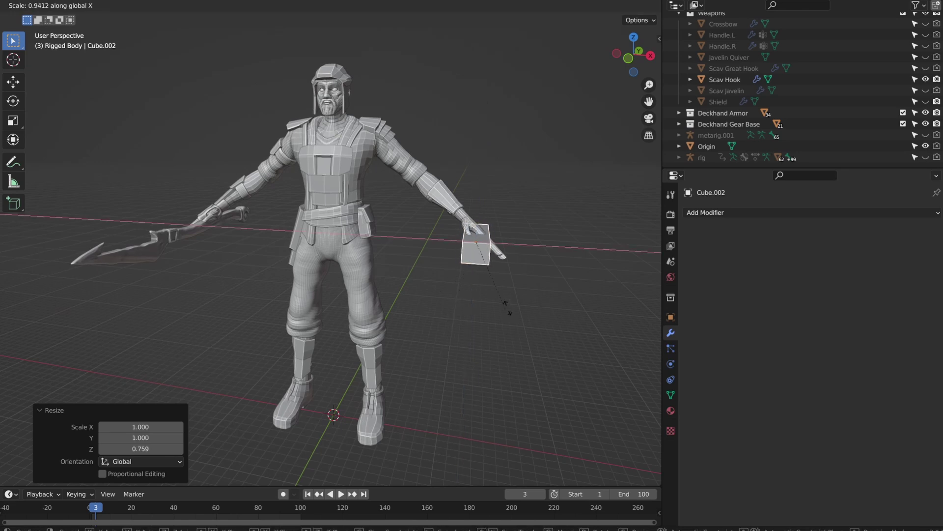
pyautogui.moveTo(493, 277); pyautogui.dragTo(555, 341, button='middle')
pyautogui.press('s')
pyautogui.click(486, 320)
pyautogui.press('s')
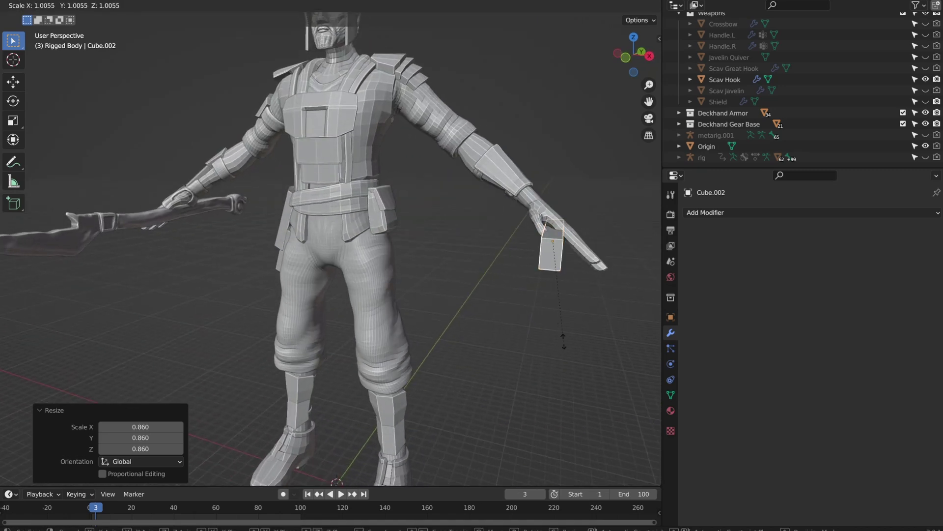
pyautogui.moveTo(565, 332); pyautogui.dragTo(547, 325, button='middle')
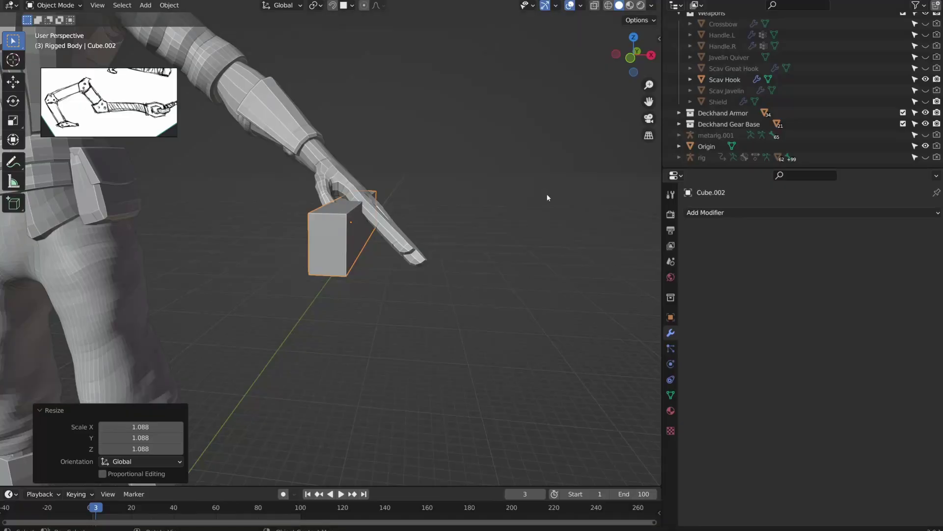
# - Add one centred lengthwise loop cut in Edit Mode that splits the box into two halves across X
pyautogui.moveTo(356, 259)
pyautogui.mouseDown(button='middle')
pyautogui.moveTo(373, 256)
pyautogui.moveTo(362, 257)
pyautogui.mouseUp(button='middle')
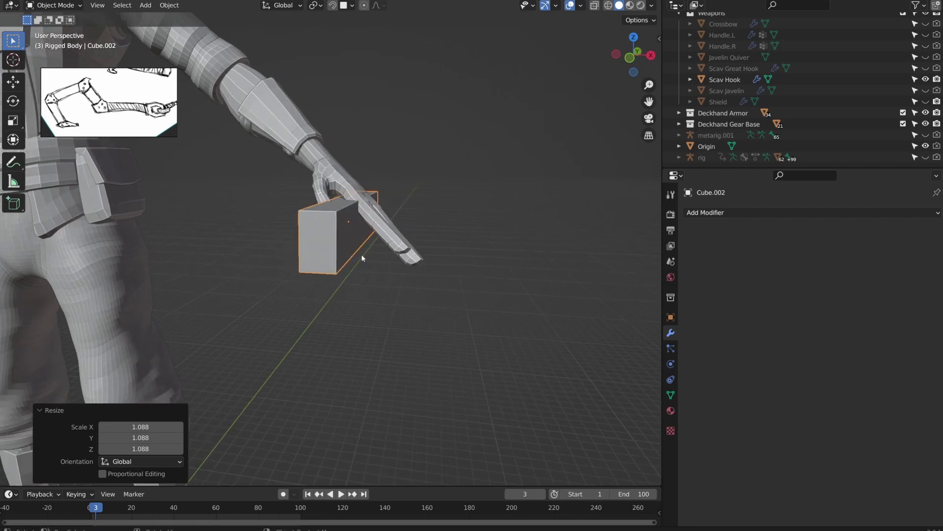
pyautogui.press('Tab')
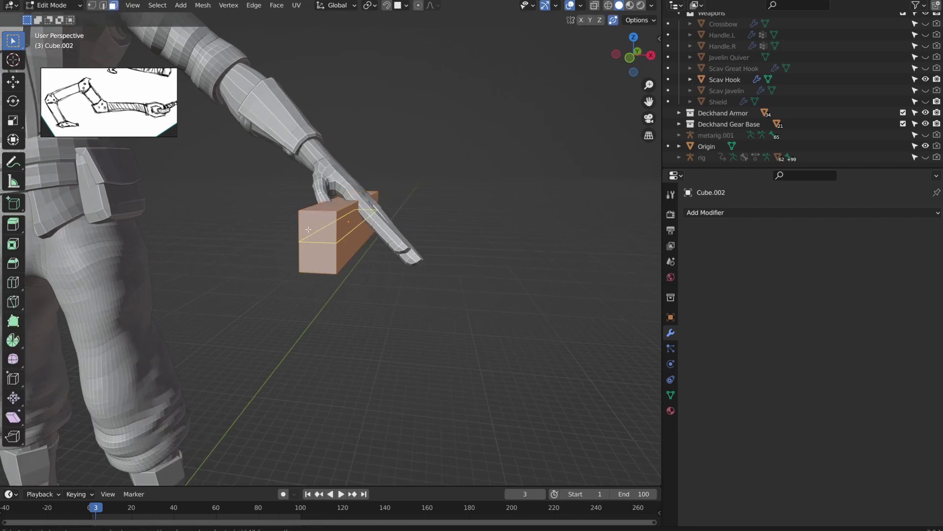
pyautogui.click(316, 216)
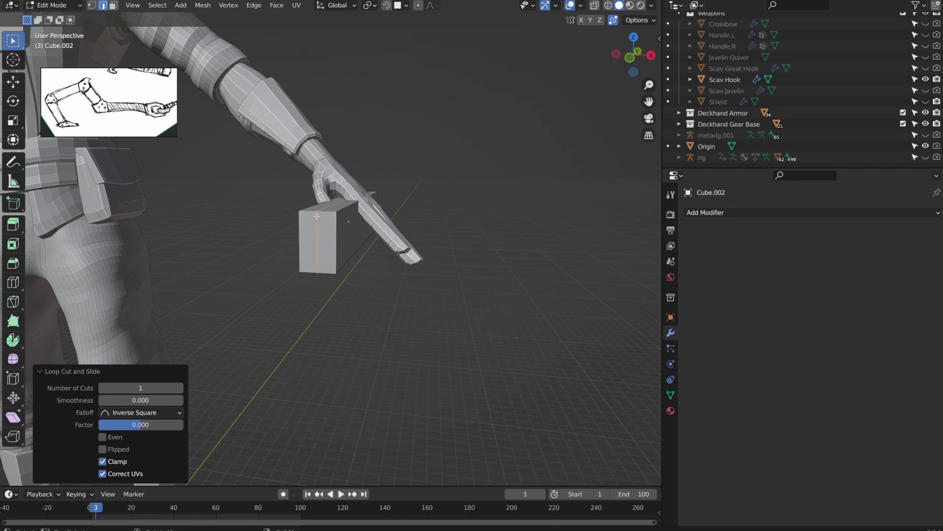
# - Delete the faces of one half of the box, keeping the other half up to the centre cut
pyautogui.moveTo(338, 298); pyautogui.dragTo(371, 318, button='middle')
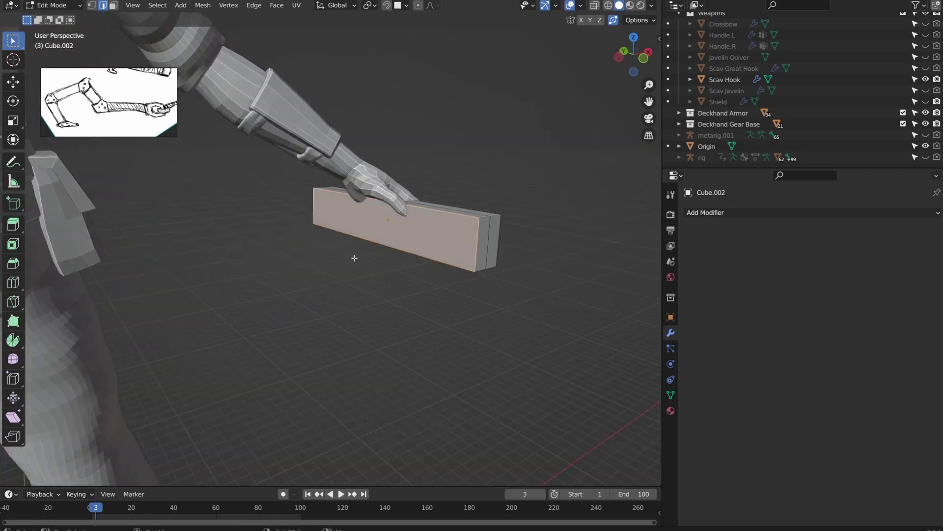
pyautogui.moveTo(392, 303); pyautogui.dragTo(375, 310, button='middle')
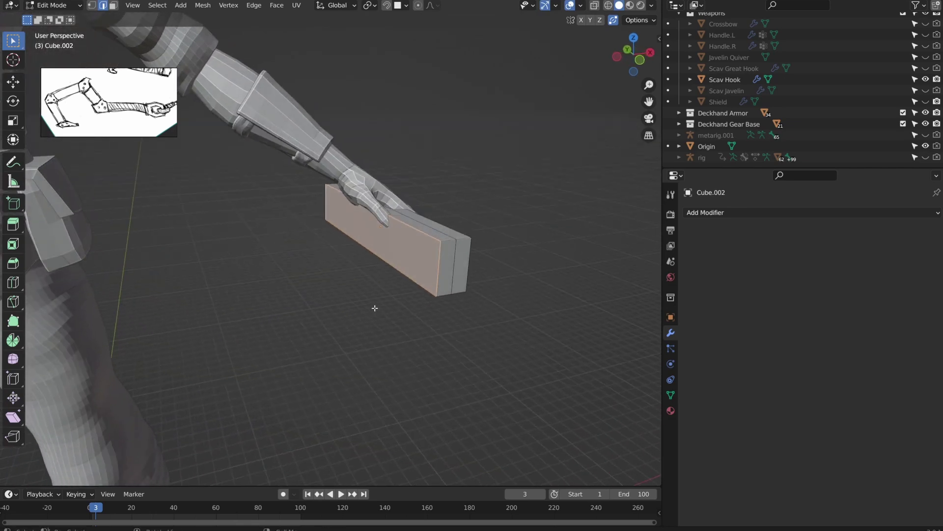
pyautogui.press('x')
pyautogui.click(376, 311)
pyautogui.moveTo(375, 310); pyautogui.dragTo(736, 281, button='middle')
# - Add a Mirror modifier on the X axis to the half box with Clipping enabled
pyautogui.click(773, 213)
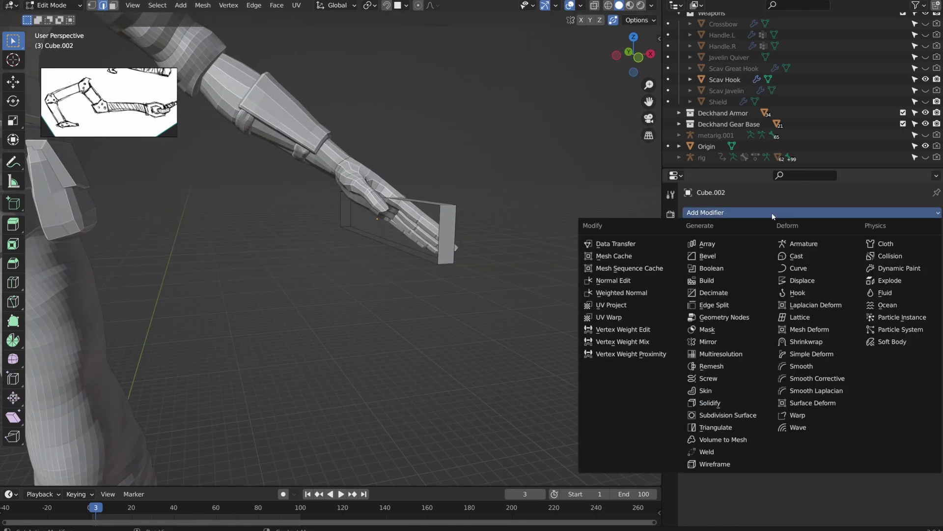
pyautogui.click(715, 341)
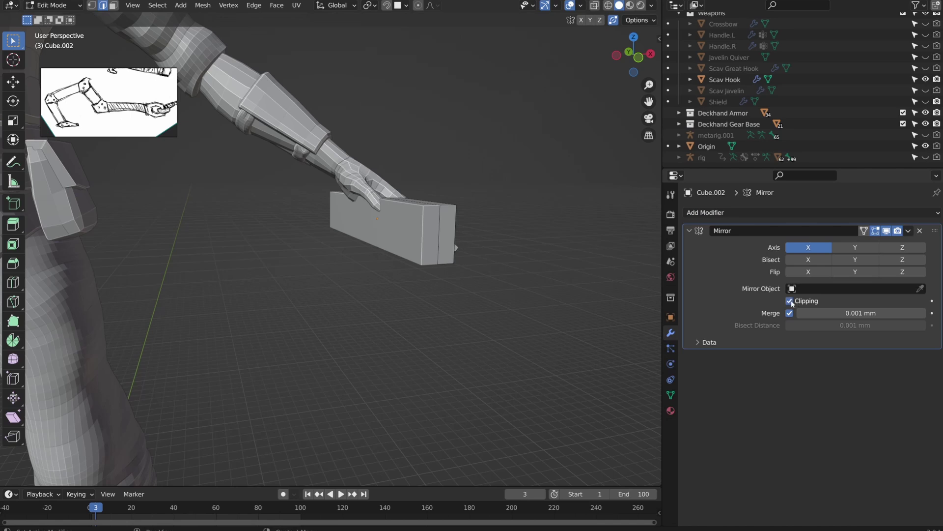
pyautogui.moveTo(627, 286); pyautogui.dragTo(327, 203, button='middle')
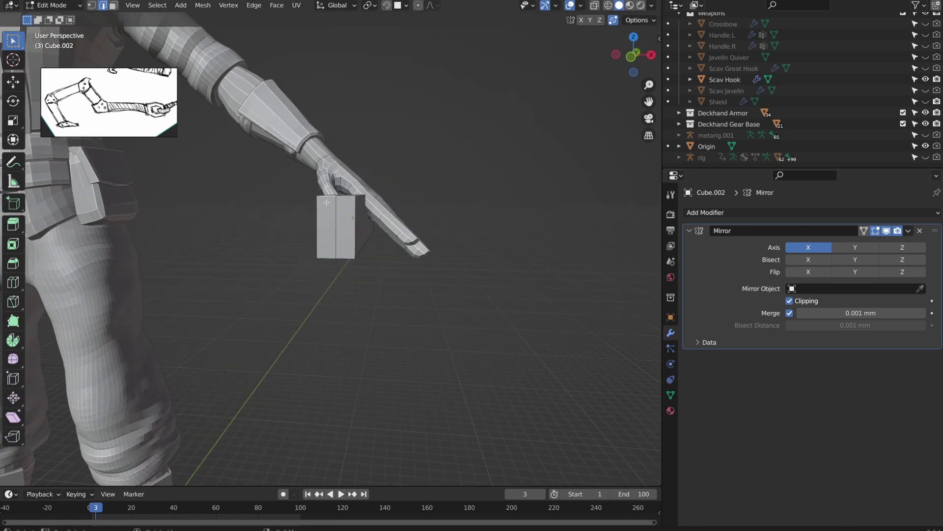
# - Switch to vertex selection and enable Auto Merge for vertices
pyautogui.click(92, 6)
pyautogui.moveTo(353, 166); pyautogui.dragTo(370, 169, button='middle')
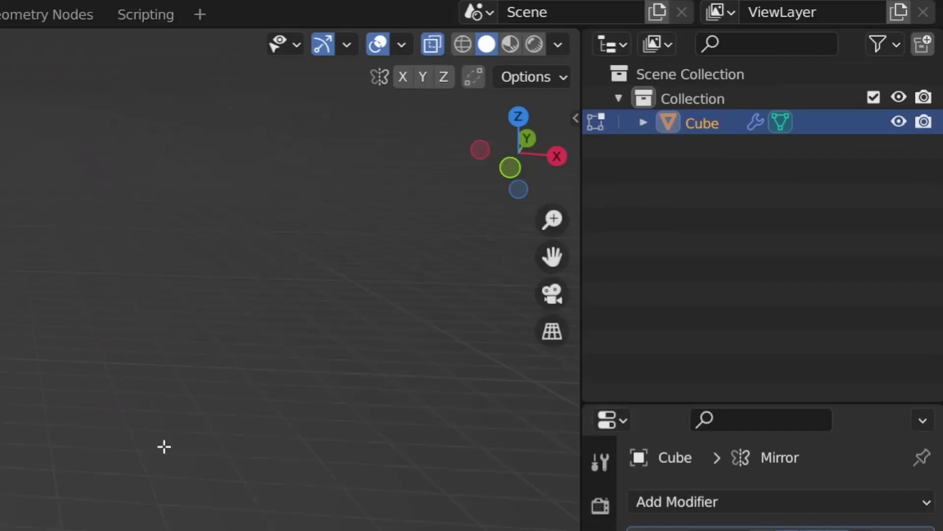
pyautogui.click(473, 79)
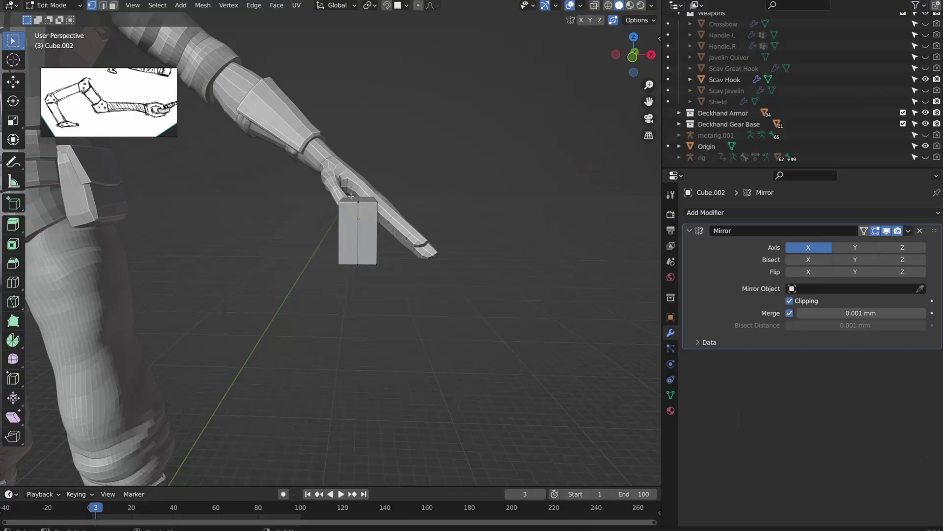
# - Try to move the box's centre-line vertices about -1.15 mm along X in front view against the mirror clipping
pyautogui.press('KP_1')
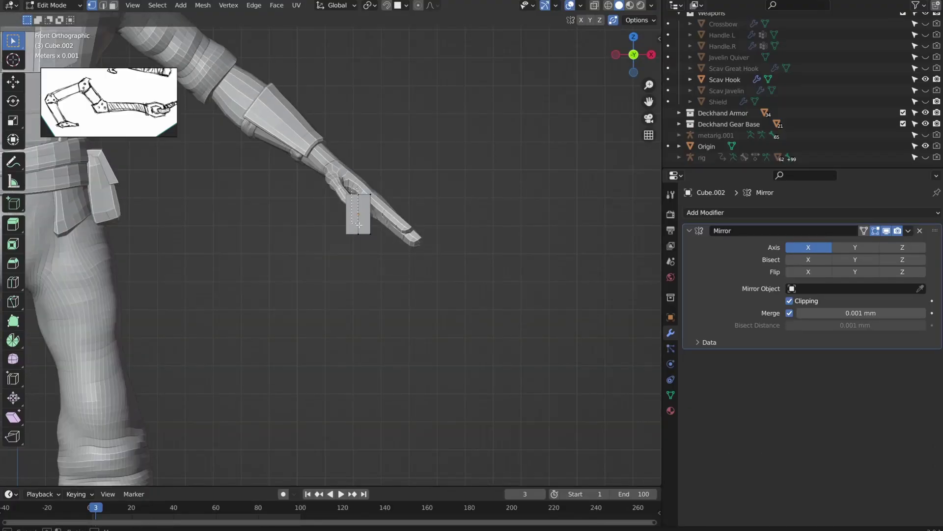
pyautogui.press('g')
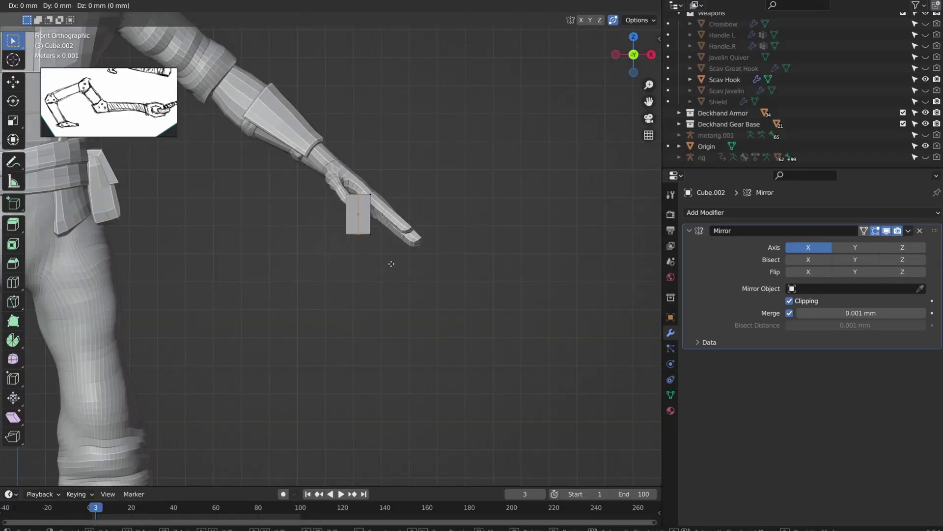
pyautogui.press('x')
pyautogui.click(359, 264)
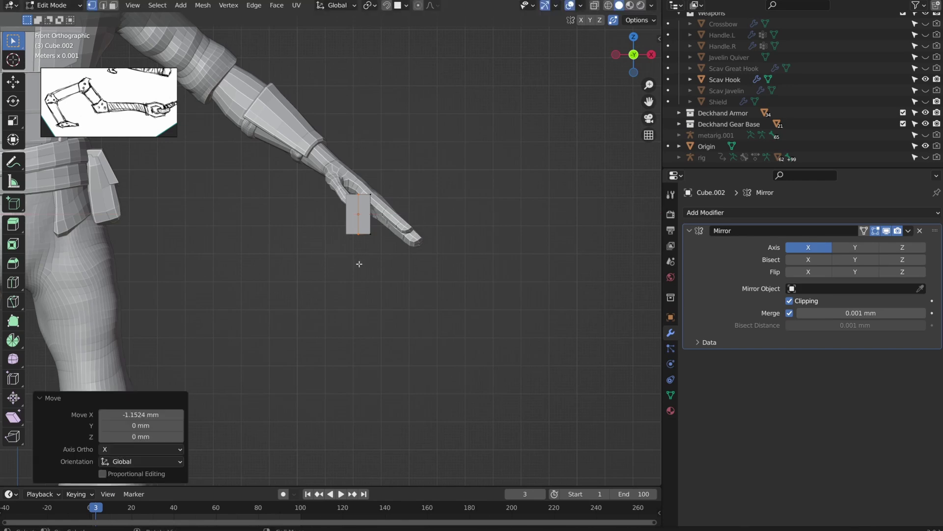
pyautogui.moveTo(481, 220); pyautogui.dragTo(448, 265, button='middle')
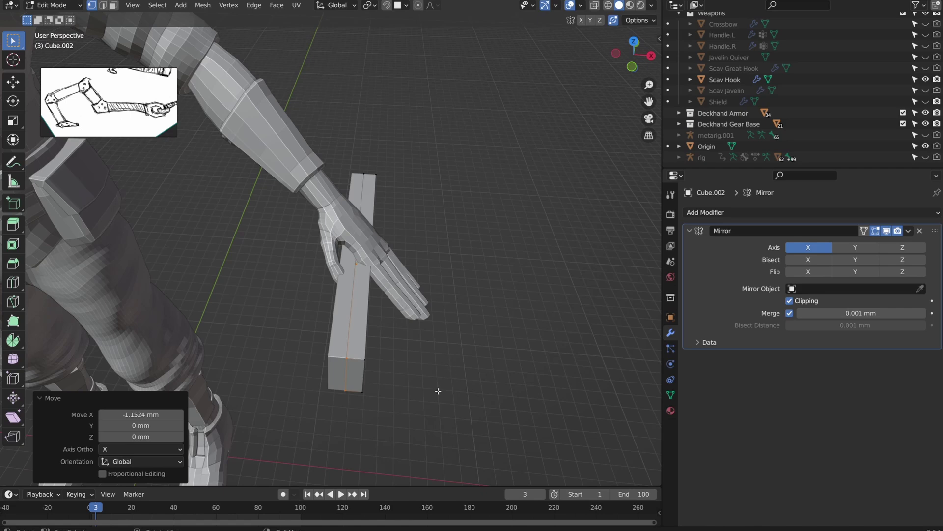
# - Test the centre-line clipping with another free move, and switch to an X-ray view of the box from the right side
pyautogui.press('g')
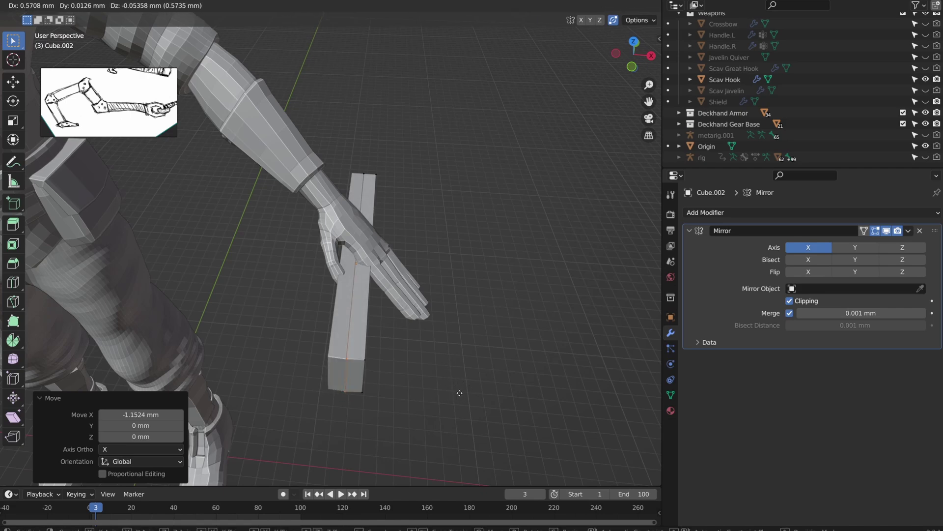
pyautogui.click(449, 396)
pyautogui.hotkey('alt', 'z')
pyautogui.moveTo(448, 396); pyautogui.dragTo(449, 274, button='middle')
pyautogui.click(500, 290)
pyautogui.moveTo(501, 290); pyautogui.dragTo(533, 295, button='middle')
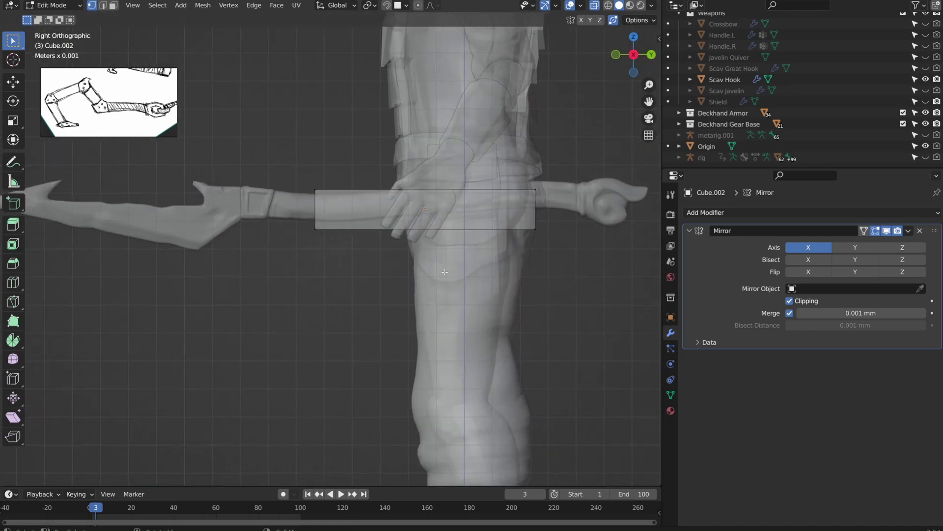
# - Select the vertices at the box's front end and move them about 0.45 mm along Y
pyautogui.scroll(-1, 294, 172)
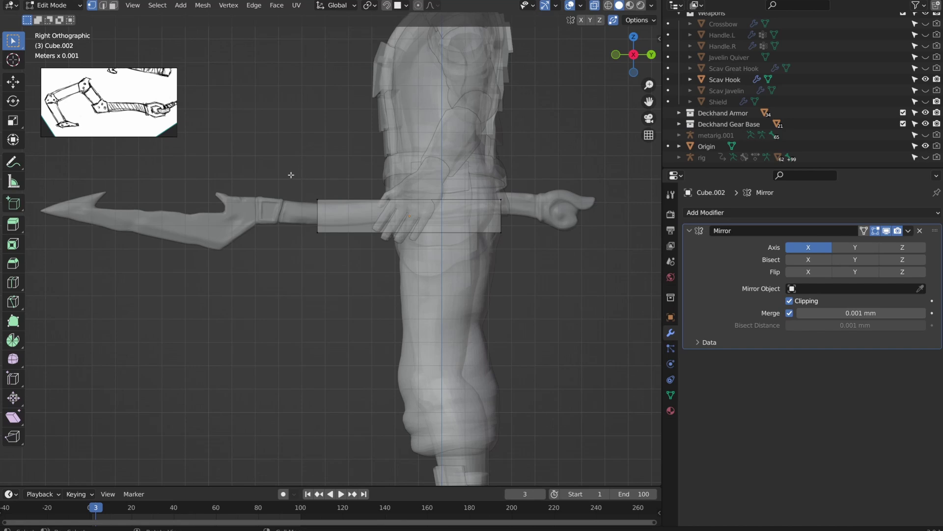
pyautogui.moveTo(292, 176); pyautogui.dragTo(338, 273)
pyautogui.press('g')
pyautogui.press('y')
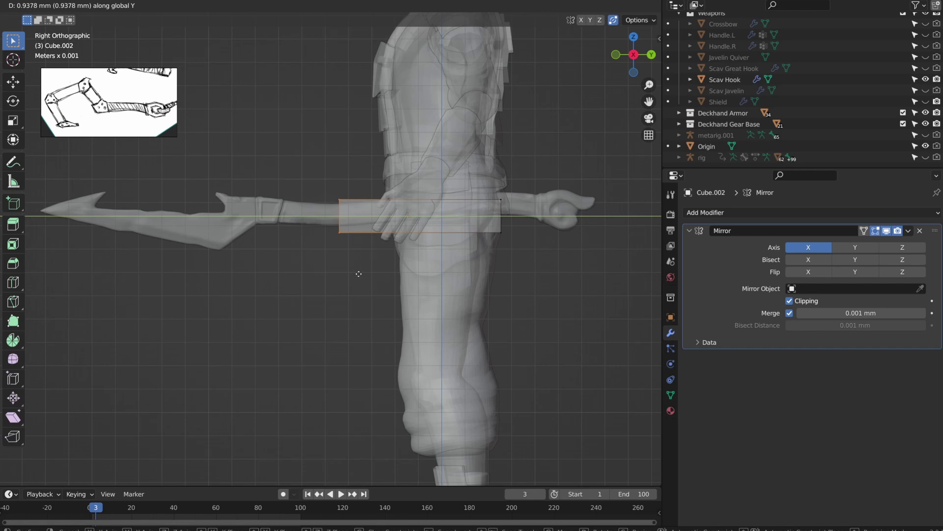
pyautogui.click(348, 271)
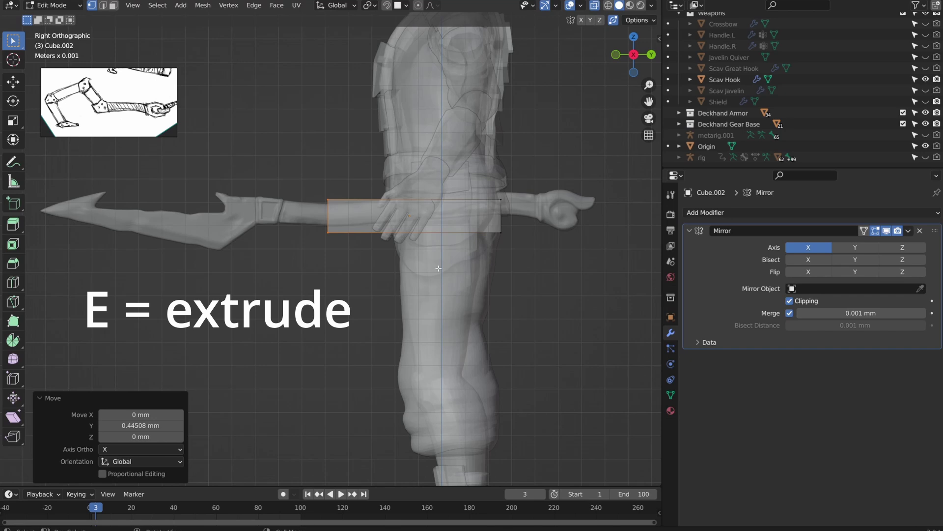
# - Extrude the front end of the box twice along its normal, about 1.34 mm and about 0.68 mm
pyautogui.press('e')
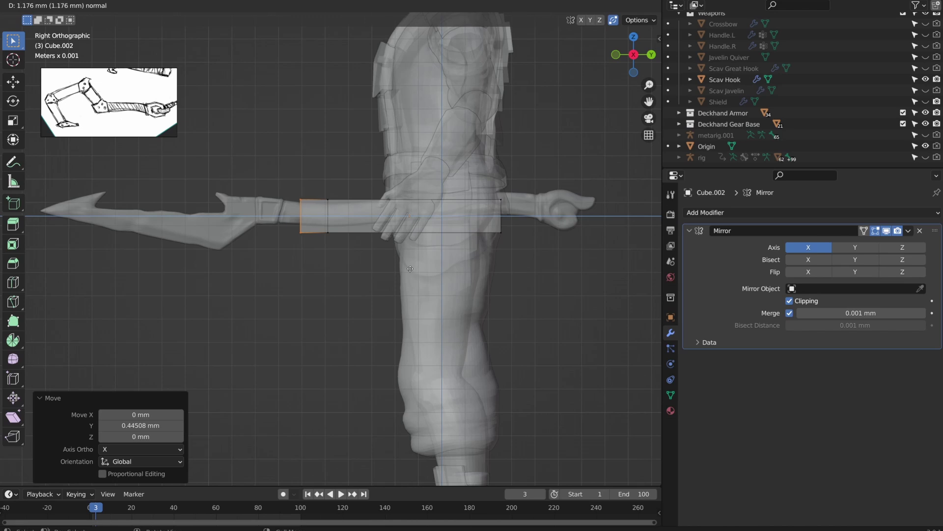
pyautogui.click(407, 270)
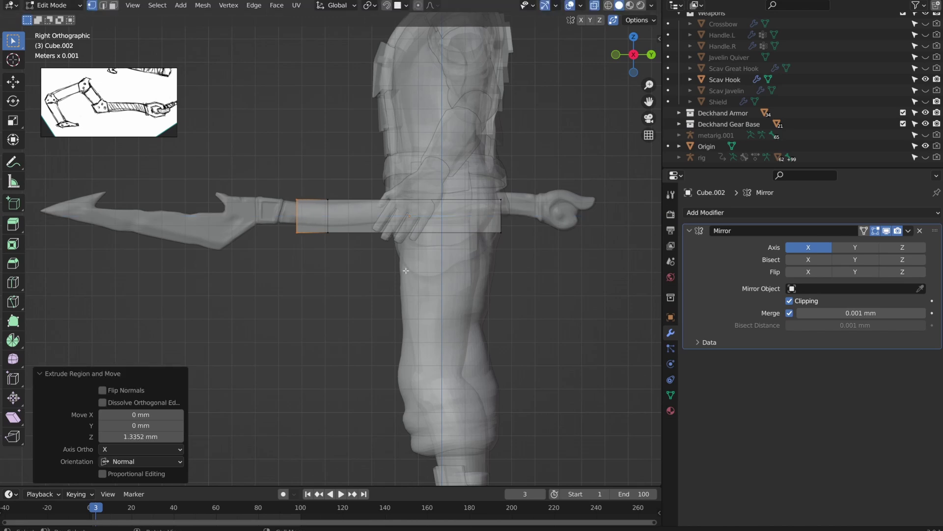
pyautogui.press('e')
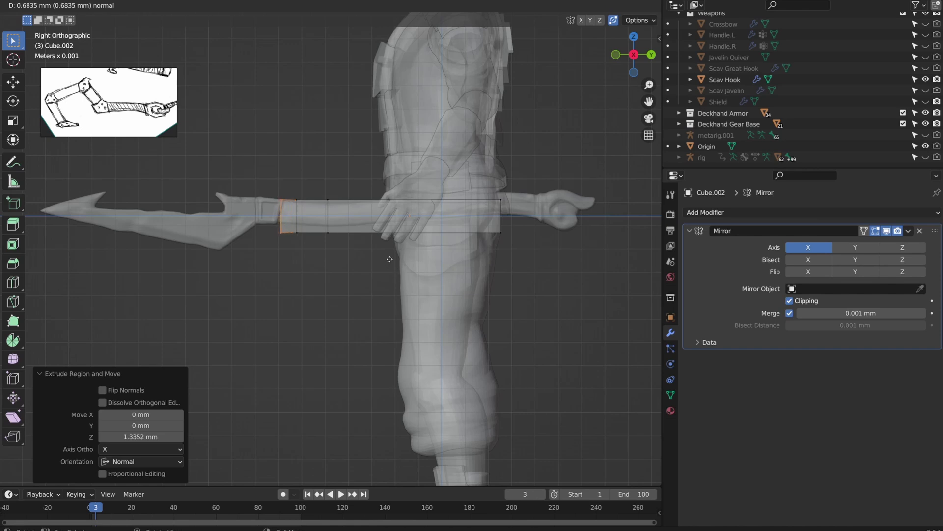
pyautogui.click(390, 259)
# - Raise the extruded front end about 0.37 mm in Z and rotate it about 24.2°
pyautogui.press('g')
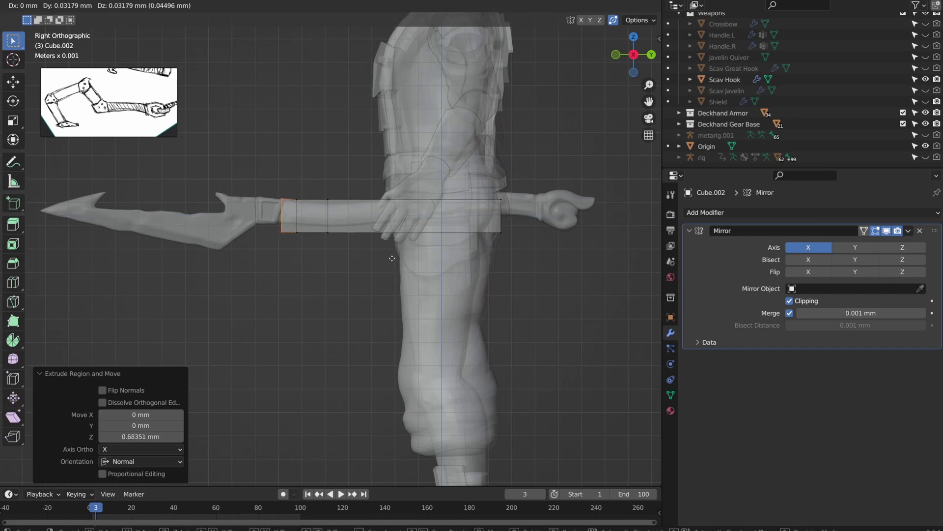
pyautogui.click(391, 251)
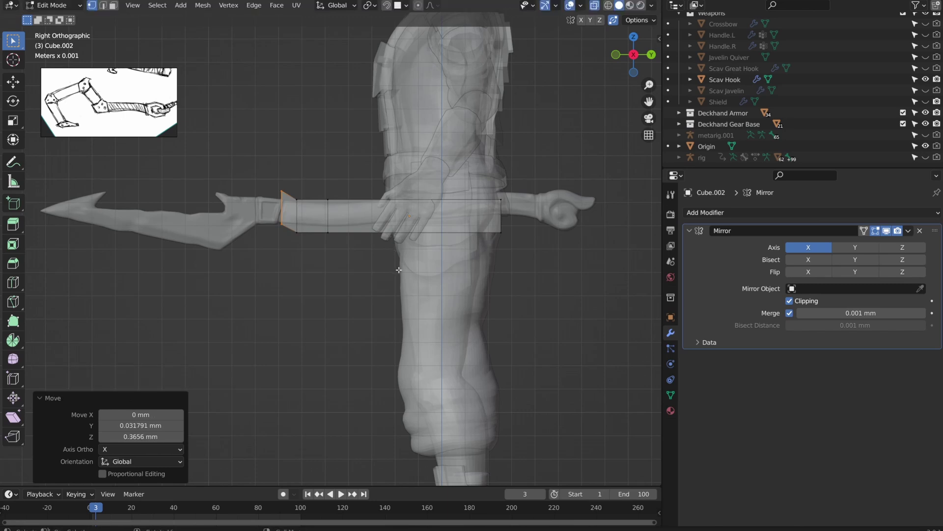
pyautogui.press('r')
pyautogui.click(370, 319)
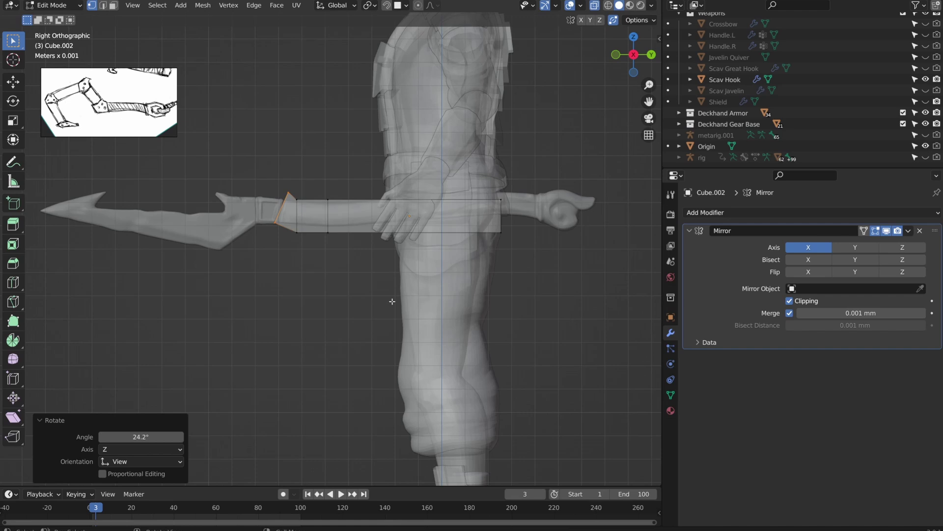
# - Scale the tilted front end to 0.768 along Z, rotate it another 10.9° and nudge it into place
pyautogui.press('s')
pyautogui.press('z')
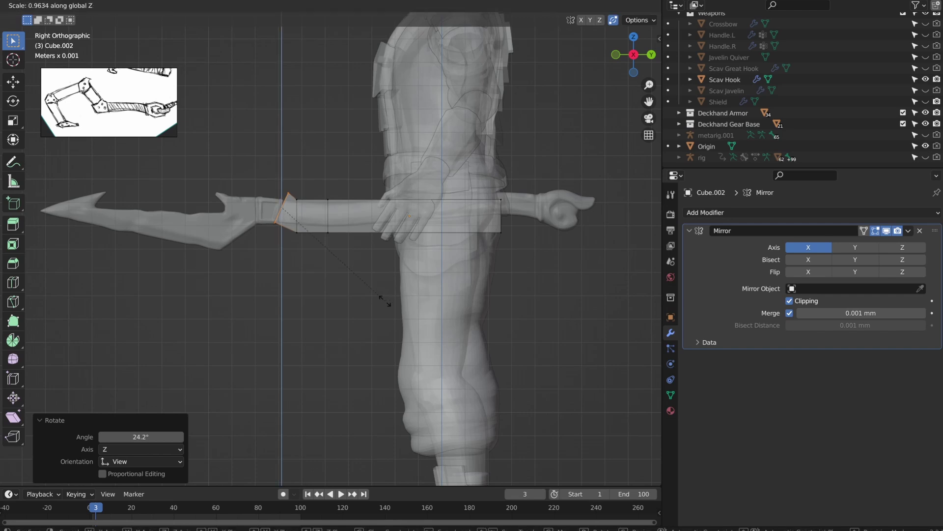
pyautogui.click(341, 301)
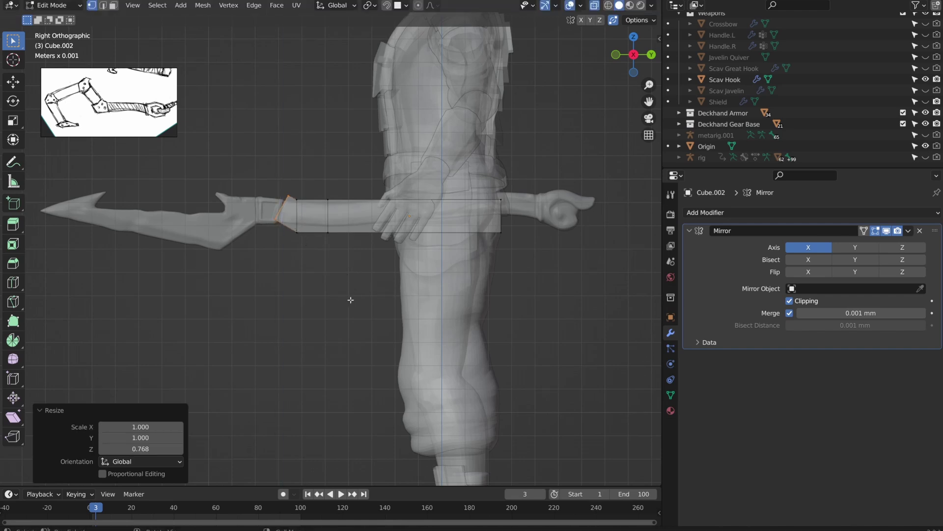
pyautogui.press('r')
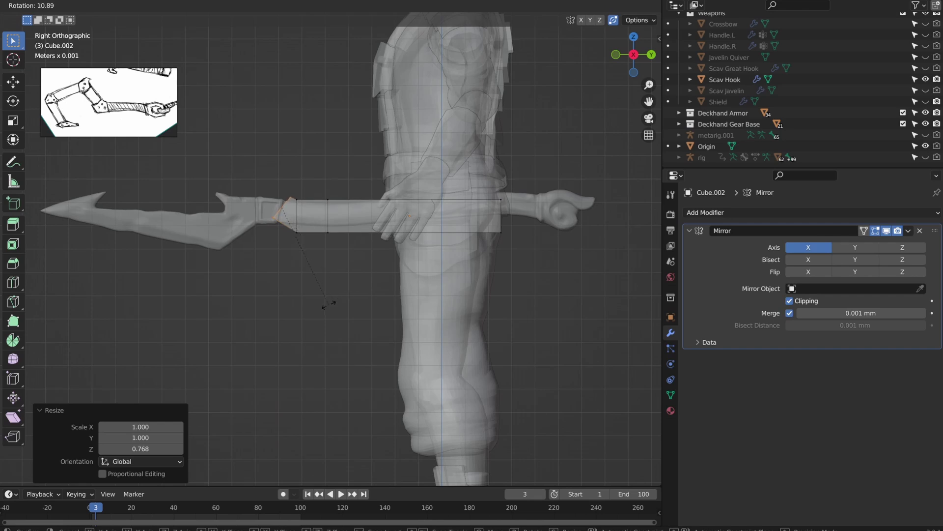
pyautogui.click(328, 304)
pyautogui.press('g')
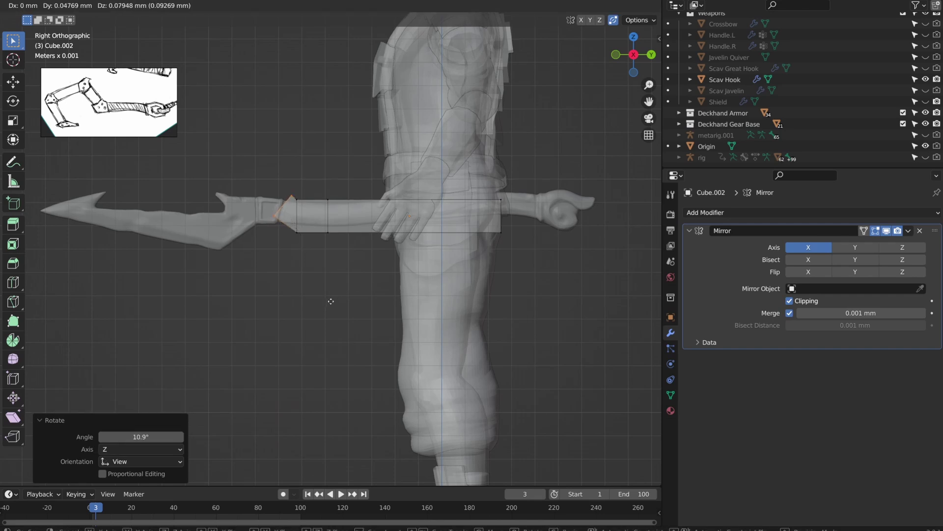
pyautogui.click(330, 302)
# - Extend the hook up and over its upper bend, rotating the new end and moving it about 0.21 mm in Y and -0.24 mm in Z
pyautogui.moveTo(335, 303); pyautogui.dragTo(421, 284, button='middle')
pyautogui.press('KP_3')
pyautogui.press('r')
pyautogui.click(337, 300)
pyautogui.press('g')
pyautogui.click(331, 320)
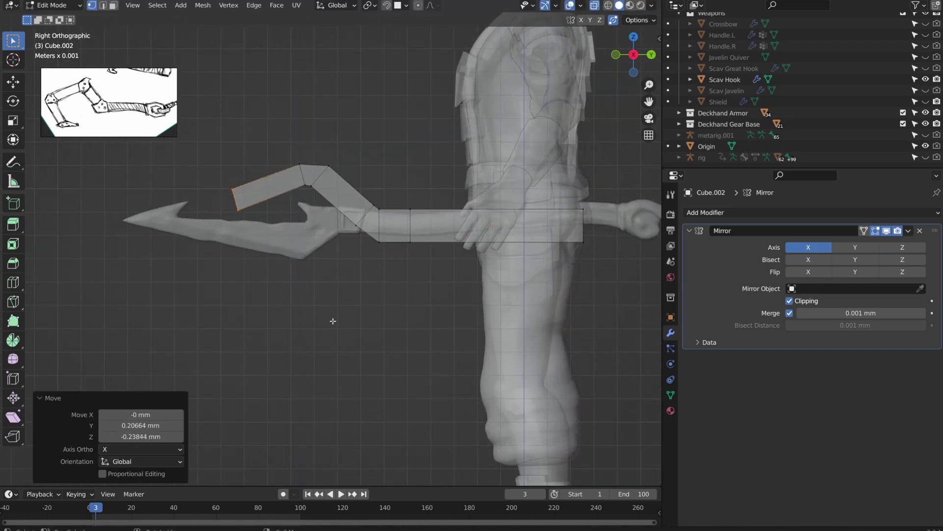
# - Extrude the hook's lower arm curling back towards the hand, narrowing the tip along Z
pyautogui.press('e')
pyautogui.click(308, 341)
pyautogui.press('s')
pyautogui.press('z')
pyautogui.click(342, 295)
pyautogui.press('e')
pyautogui.click(295, 266)
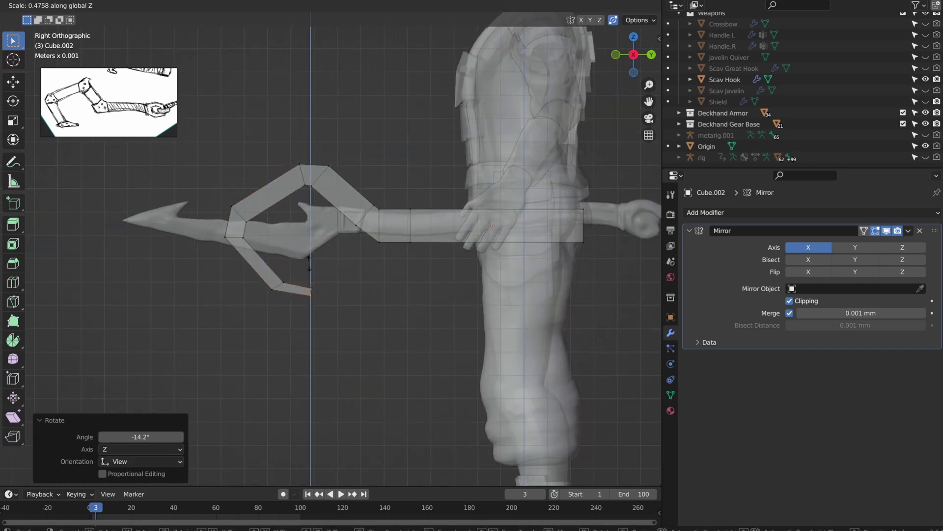
# - Adjust the hook's outline by moving its bend and tip vertices to match the reference sketch
pyautogui.press('g')
pyautogui.click(407, 344)
pyautogui.press('g')
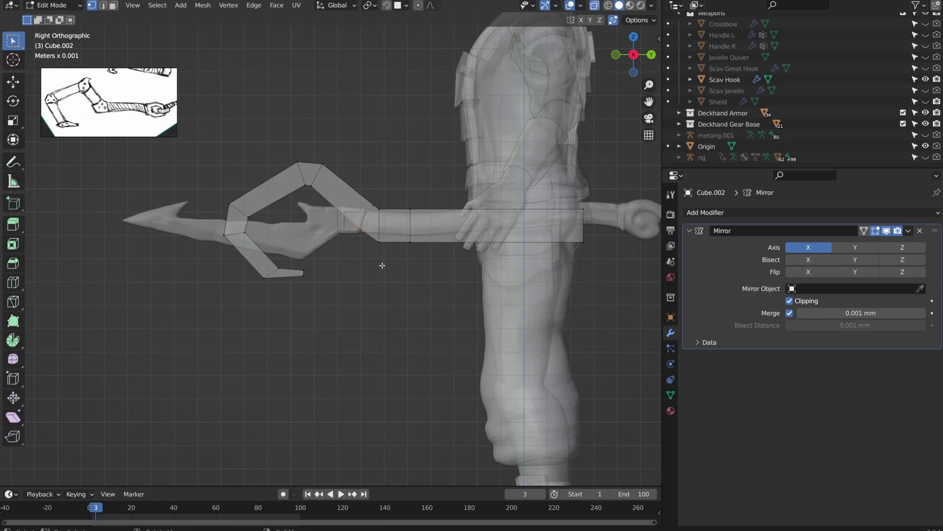
pyautogui.click(366, 257)
pyautogui.press('g')
pyautogui.press('Escape')
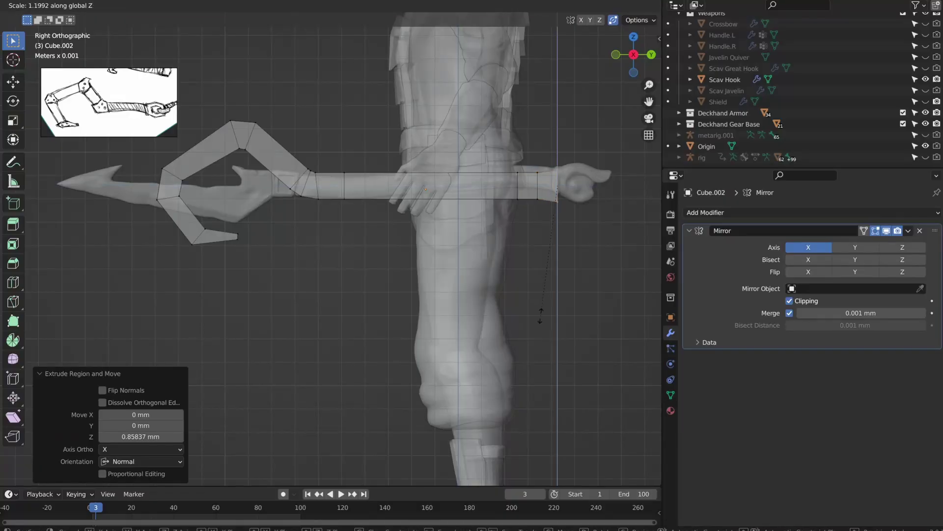
# - Shape an angular pommel on the handle's rear end by flaring it to 2.314 along Z, extruding it and tapering its end
pyautogui.click(543, 304)
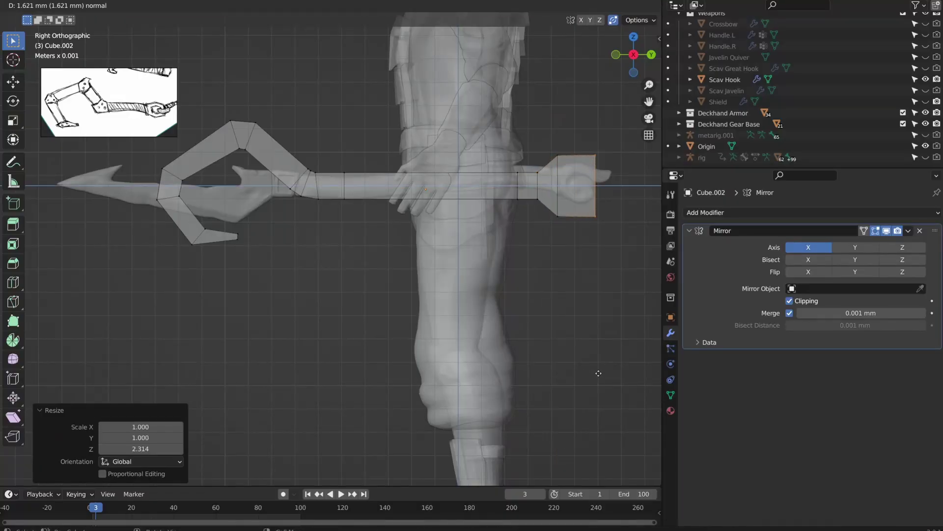
pyautogui.press('e')
pyautogui.press('s')
pyautogui.press('z')
pyautogui.click(580, 231)
pyautogui.press('e')
pyautogui.press('s')
pyautogui.press('z')
pyautogui.click(617, 250)
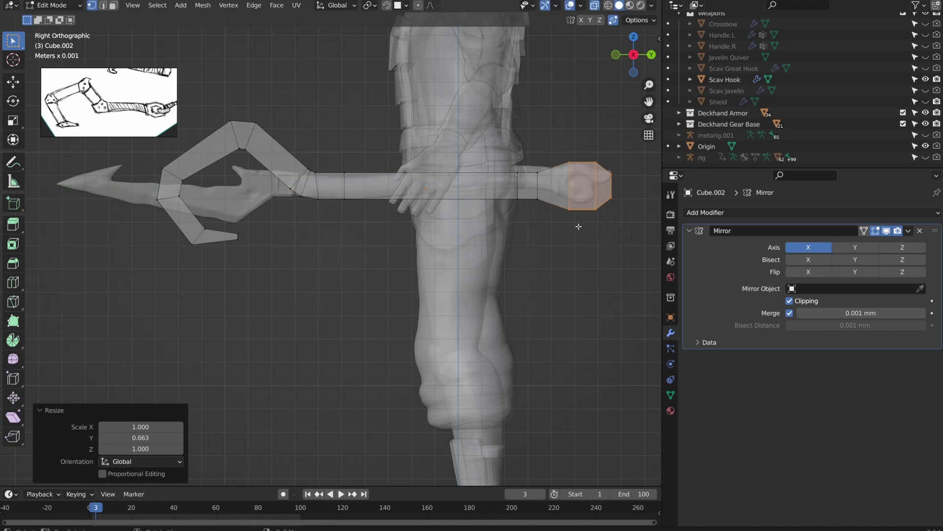
# - Raise thin plates at the hook's upper bend and tip by extruding their side faces, about 0.13 mm at the tip
pyautogui.moveTo(581, 210); pyautogui.dragTo(299, 180, button='middle')
pyautogui.moveTo(285, 114); pyautogui.dragTo(341, 208)
pyautogui.moveTo(341, 209); pyautogui.dragTo(297, 282, button='middle')
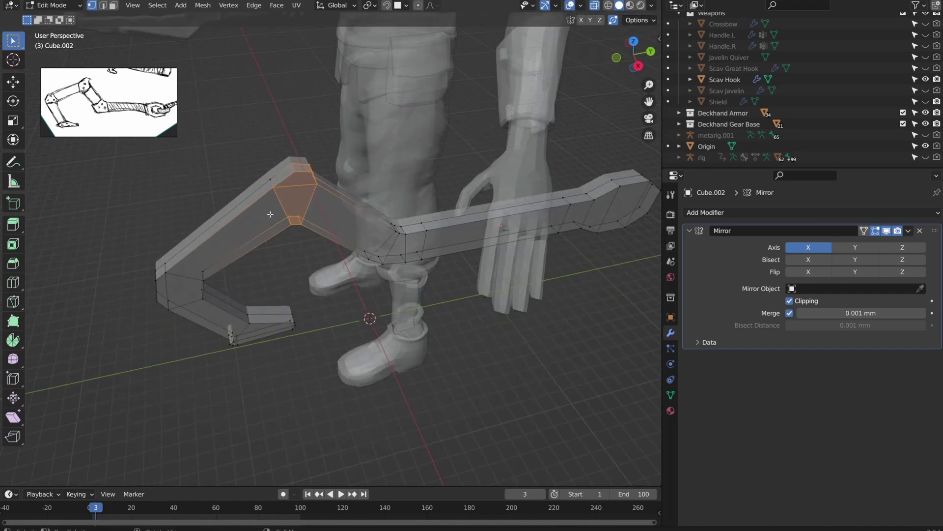
pyautogui.moveTo(313, 201); pyautogui.dragTo(328, 167, button='middle')
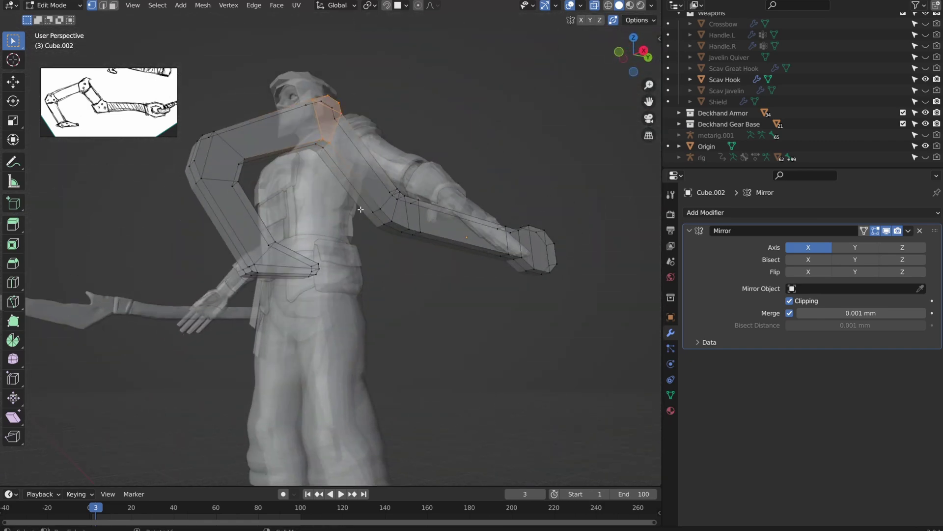
pyautogui.moveTo(358, 210); pyautogui.dragTo(410, 271, button='middle')
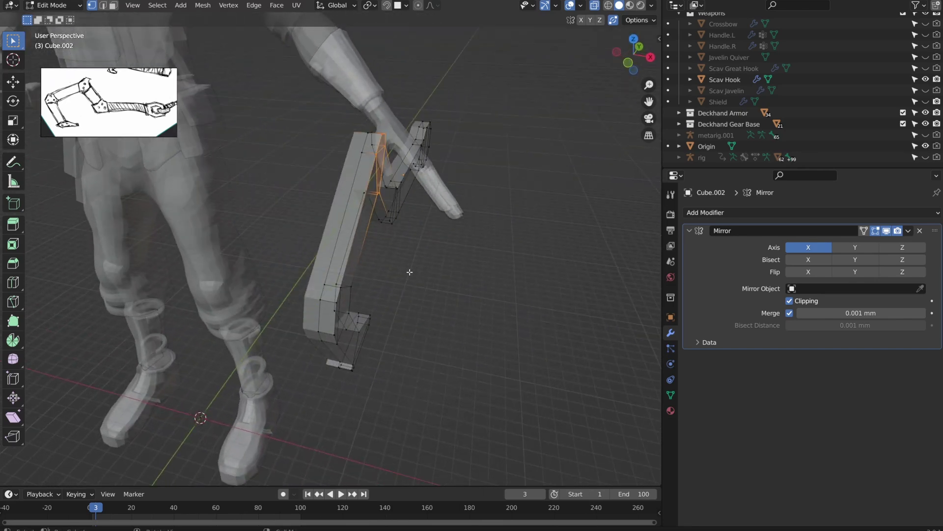
pyautogui.press('g')
pyautogui.press('z')
pyautogui.press('z')
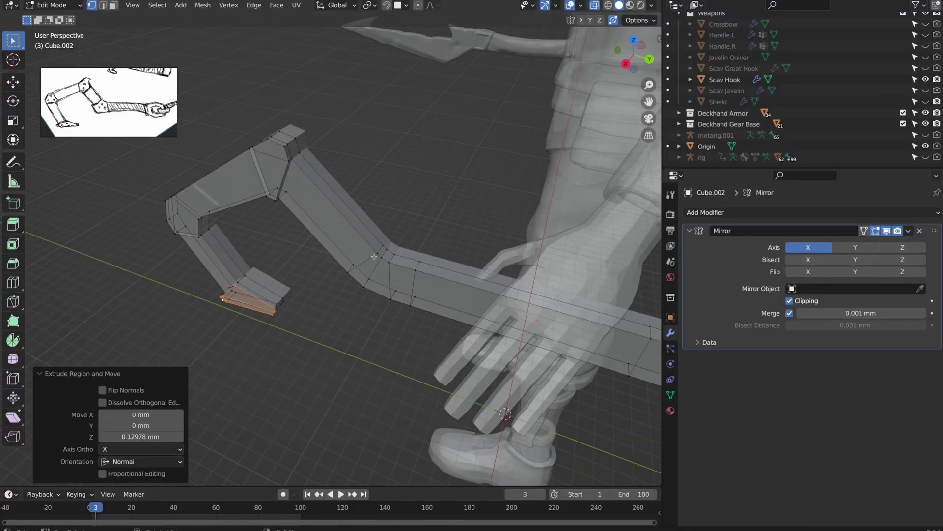
pyautogui.press('e')
pyautogui.click(321, 321)
# - Try to extrude the narrow face ring beside the pommel by about 0.34 mm and scale it along Z
pyautogui.moveTo(321, 321); pyautogui.dragTo(457, 255, button='middle')
pyautogui.keyDown('alt'); pyautogui.click(445, 268); pyautogui.keyUp('alt')
pyautogui.press('e')
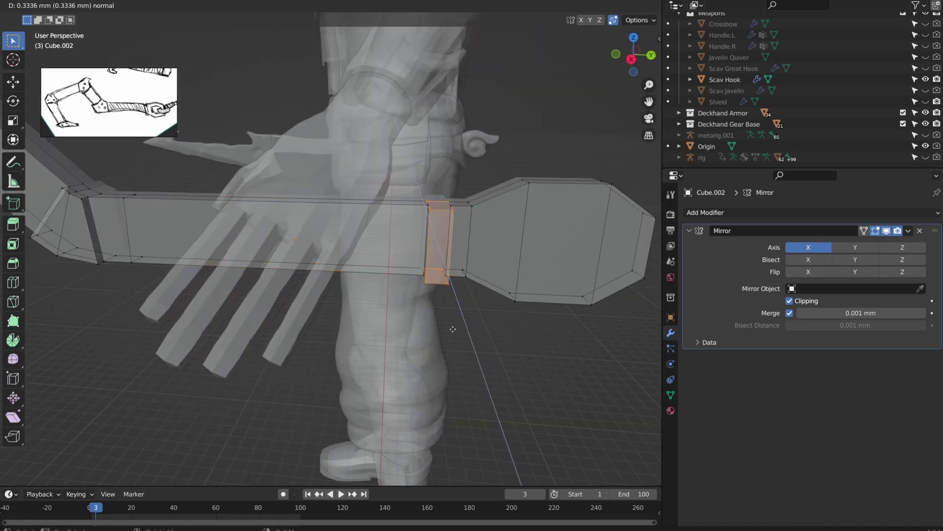
pyautogui.click(453, 329)
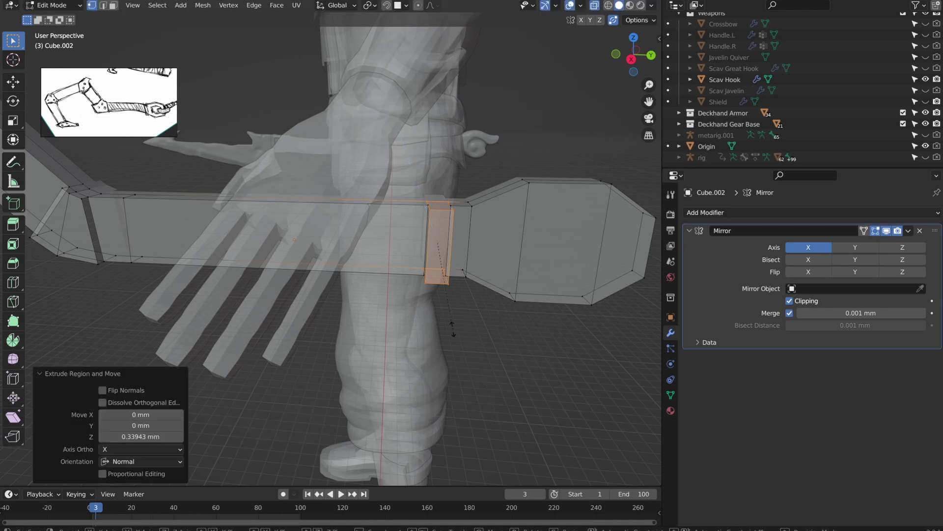
pyautogui.press('s')
pyautogui.press('z')
pyautogui.click(453, 329)
pyautogui.moveTo(453, 329); pyautogui.dragTo(556, 319, button='middle')
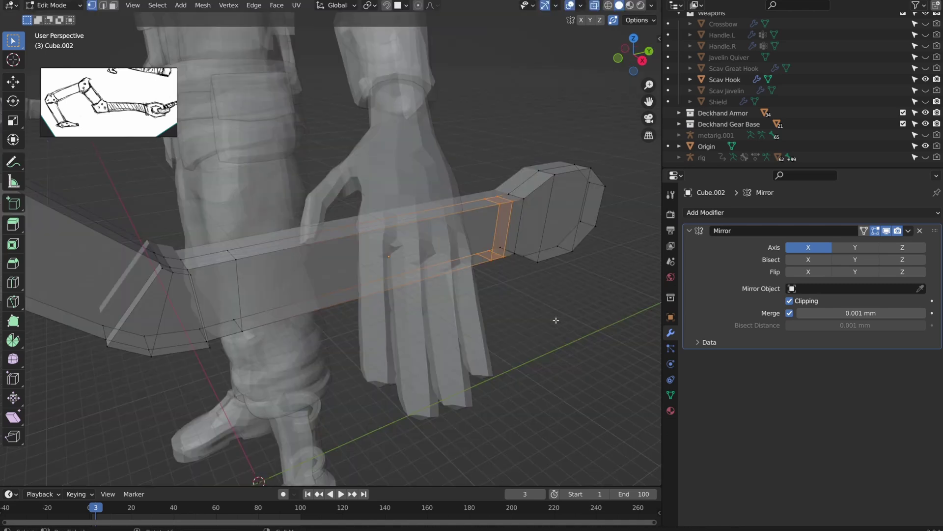
# - Extrude the narrow face ring beside the pommel and scale it to 1.171 to form a raised collar
pyautogui.press('e')
pyautogui.press('s')
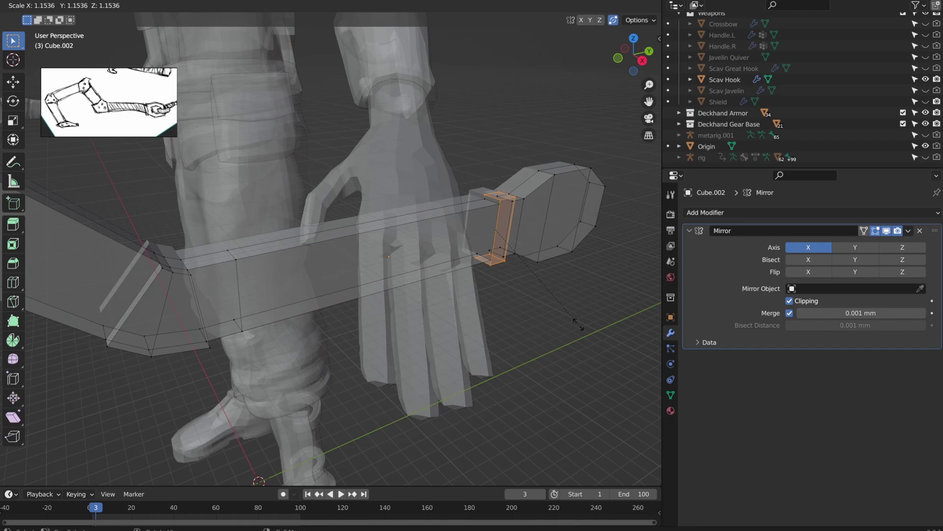
pyautogui.click(579, 325)
pyautogui.moveTo(581, 324)
pyautogui.mouseDown(button='middle')
pyautogui.moveTo(435, 324)
pyautogui.moveTo(572, 333)
pyautogui.mouseUp(button='middle')
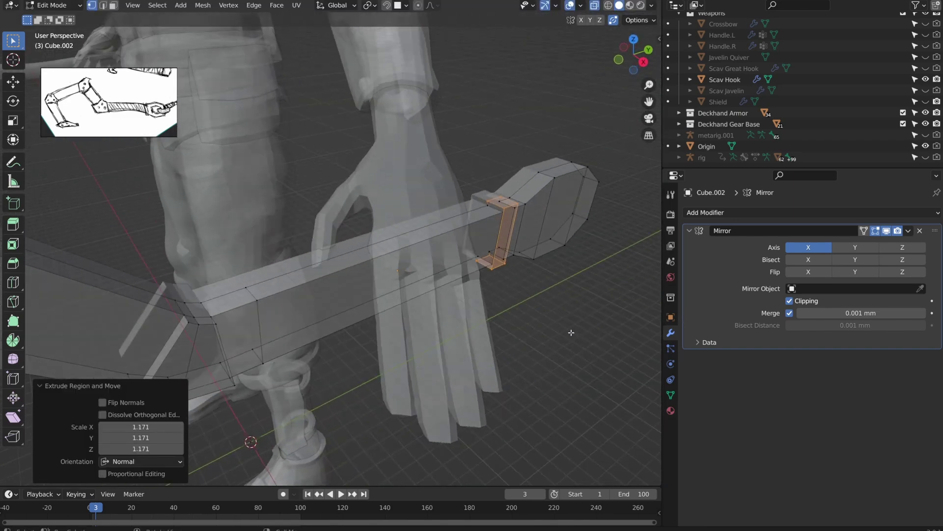
# - Move the collar's faces slightly outward along X and scale them along Y
pyautogui.press('g')
pyautogui.press('x')
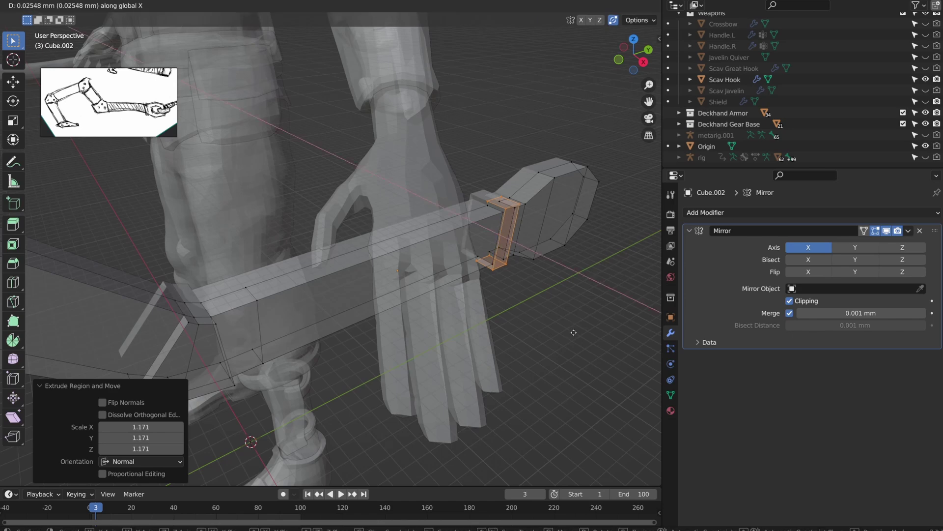
pyautogui.click(577, 332)
pyautogui.moveTo(575, 331); pyautogui.dragTo(513, 307, button='middle')
pyautogui.press('s')
pyautogui.press('y')
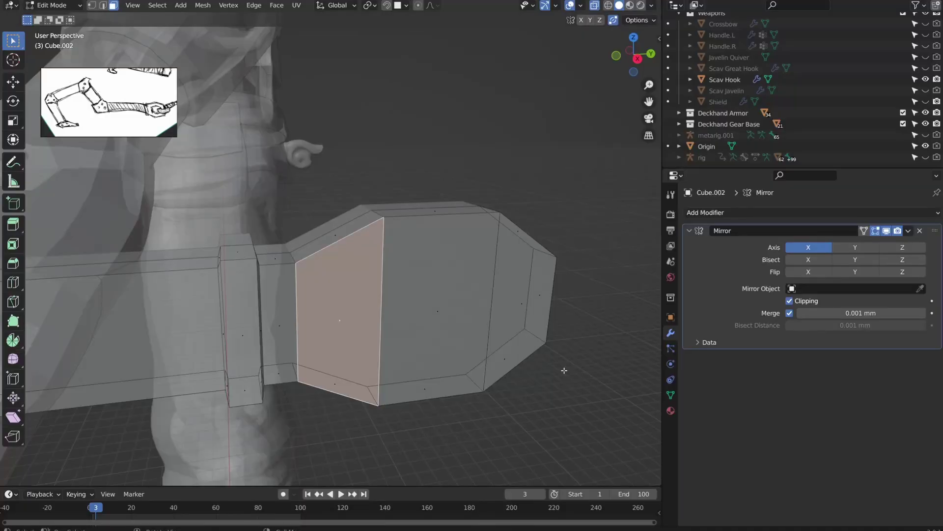
# - Delete the side faces at both ends of the pommel, keeping its central side face
pyautogui.press('x')
pyautogui.click(465, 323)
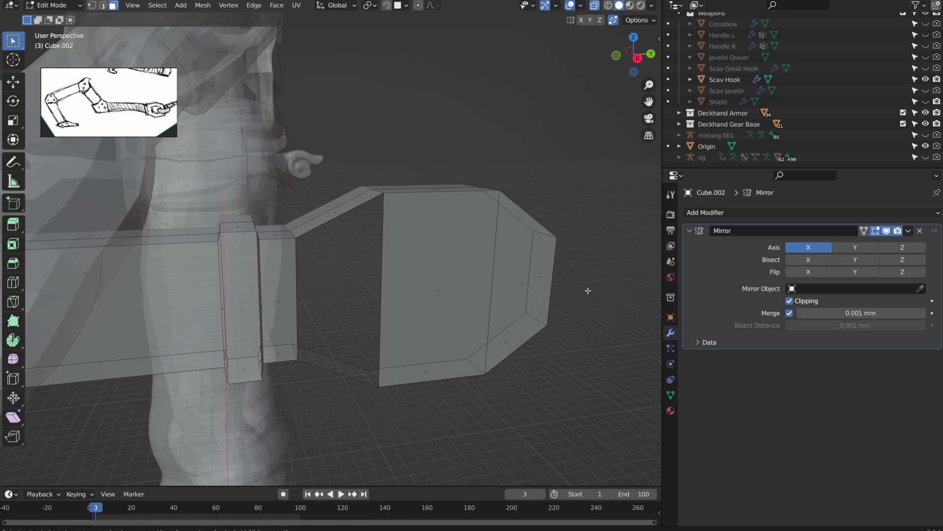
pyautogui.keyDown('alt'); pyautogui.click(549, 298); pyautogui.keyUp('alt')
pyautogui.press('x')
pyautogui.click(475, 277)
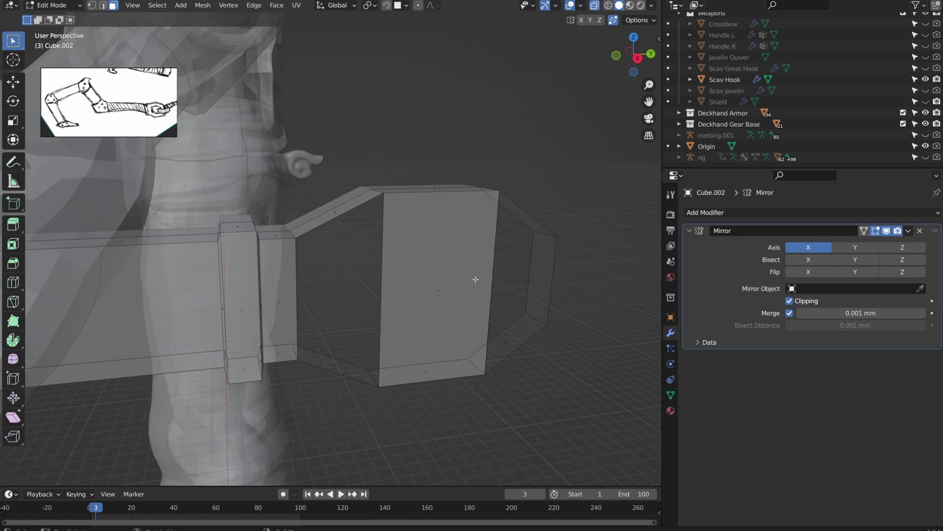
# - Add two evenly spaced loop cuts across the pommel's central side face
pyautogui.click(486, 245)
pyautogui.rightClick(495, 258)
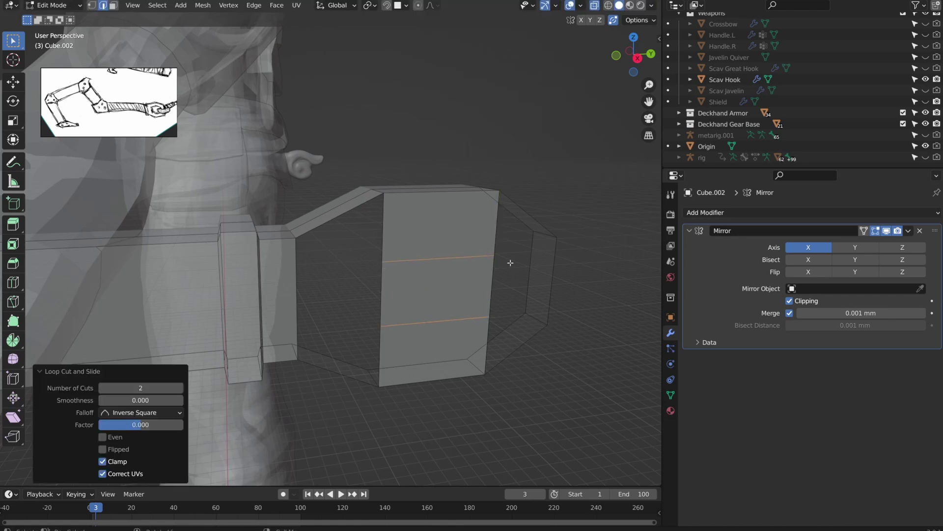
# - Scale the pommel's two loop cuts farther apart and delete the side face between them to open a gap
pyautogui.press('s')
pyautogui.click(572, 355)
pyautogui.moveTo(571, 355); pyautogui.dragTo(464, 137, button='middle')
pyautogui.click(485, 248)
pyautogui.press('x')
pyautogui.click(484, 249)
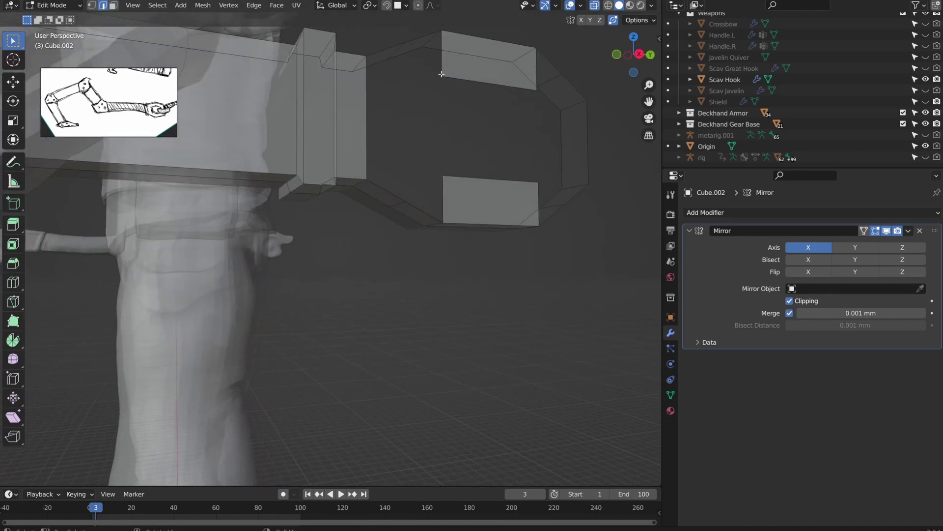
# - Extrude the gap's upper and lower inner edges inward across the pommel's thickness
pyautogui.moveTo(505, 163); pyautogui.dragTo(346, 230, button='middle')
pyautogui.press('e')
pyautogui.click(501, 337)
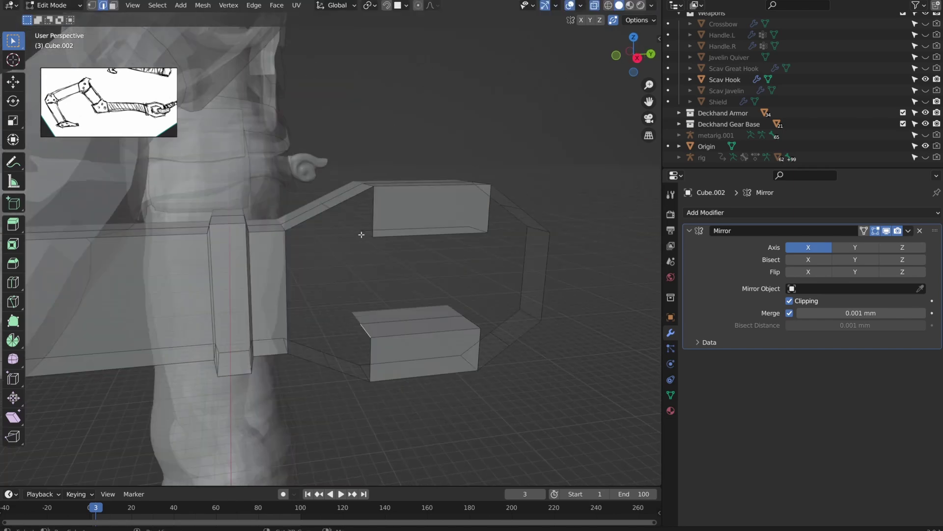
# - Extend the opening's inner walls on the handle side and scale their end edges closer together along Z
pyautogui.press('KP_3')
pyautogui.scroll(3, 375, 248)
pyautogui.press('s')
pyautogui.press('z')
pyautogui.click(378, 233)
pyautogui.moveTo(378, 233); pyautogui.dragTo(267, 337, button='middle')
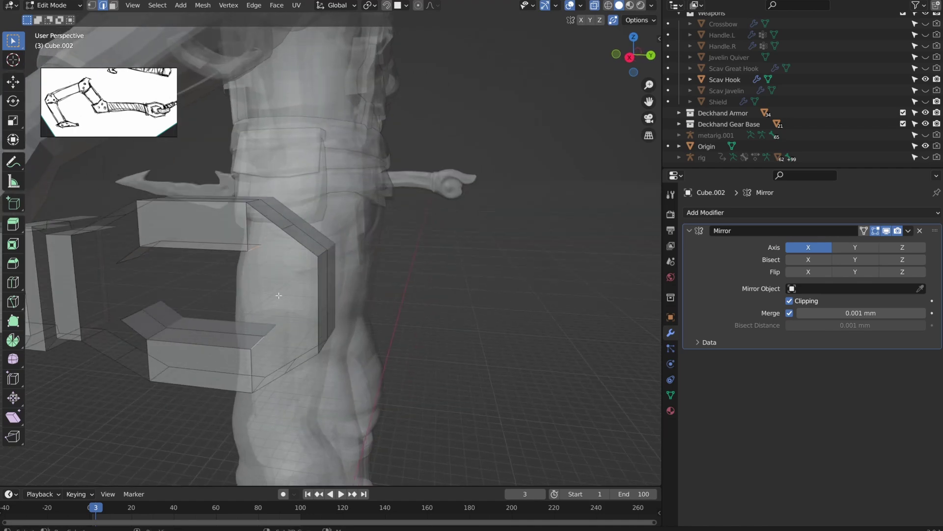
# - Extrude the inner walls' edges at the pommel's far end and scale them along Z to follow the ring's shape
pyautogui.press('KP_3')
pyautogui.press('e')
pyautogui.click(411, 287)
pyautogui.press('s')
pyautogui.press('z')
pyautogui.click(387, 255)
pyautogui.moveTo(387, 254); pyautogui.dragTo(426, 281, button='middle')
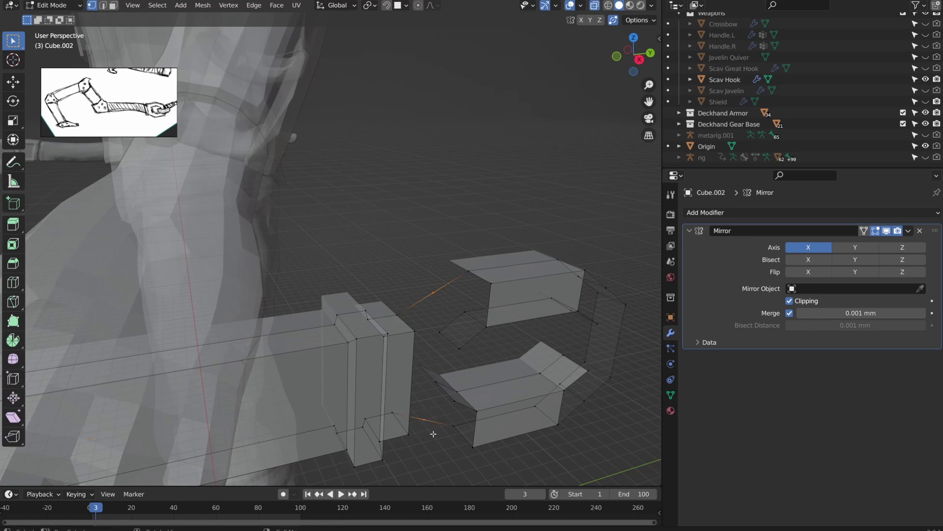
# - Delete the stray vertices between the handle end and pommel, and fill the missing faces connecting the handle to the pommel ring
pyautogui.press('x')
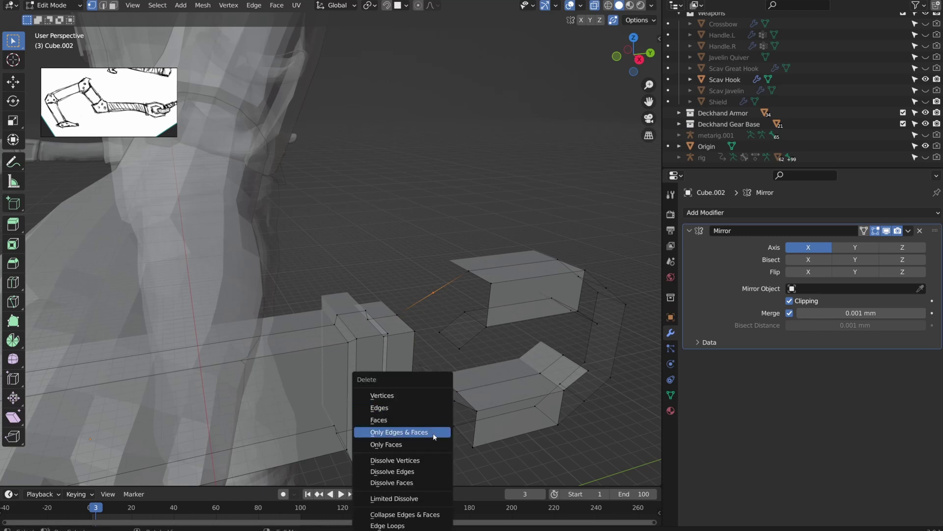
pyautogui.click(431, 396)
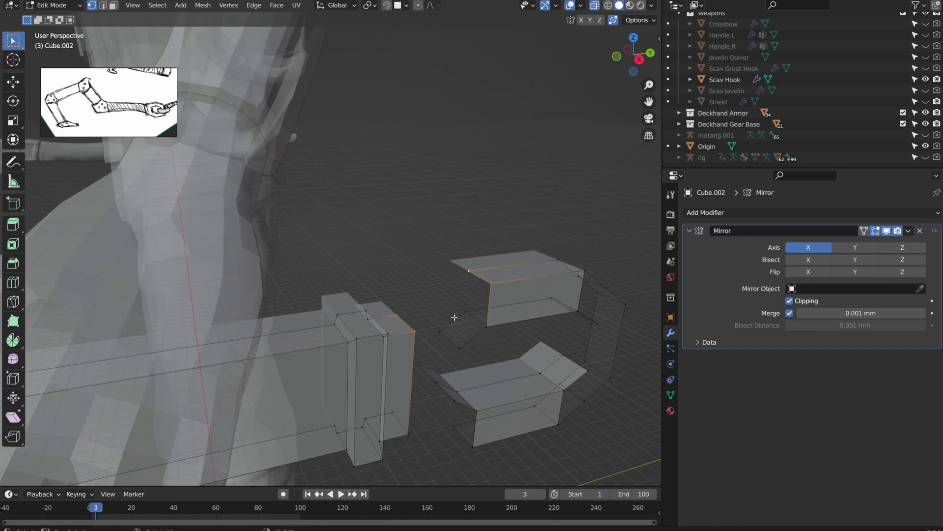
pyautogui.press('f')
pyautogui.moveTo(453, 384); pyautogui.dragTo(449, 363, button='middle')
pyautogui.moveTo(484, 194); pyautogui.dragTo(422, 242, button='middle')
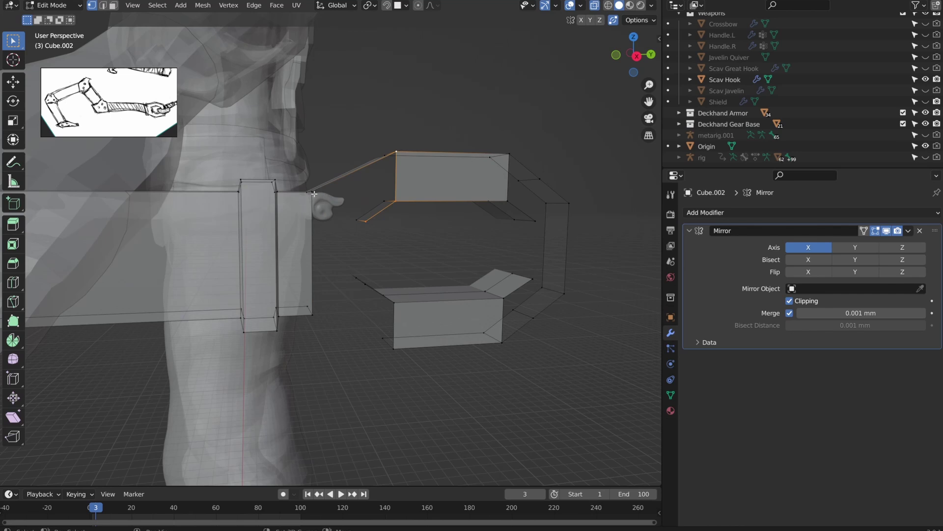
pyautogui.moveTo(352, 221); pyautogui.dragTo(354, 230, button='middle')
pyautogui.press('f')
pyautogui.moveTo(425, 324); pyautogui.dragTo(425, 301, button='middle')
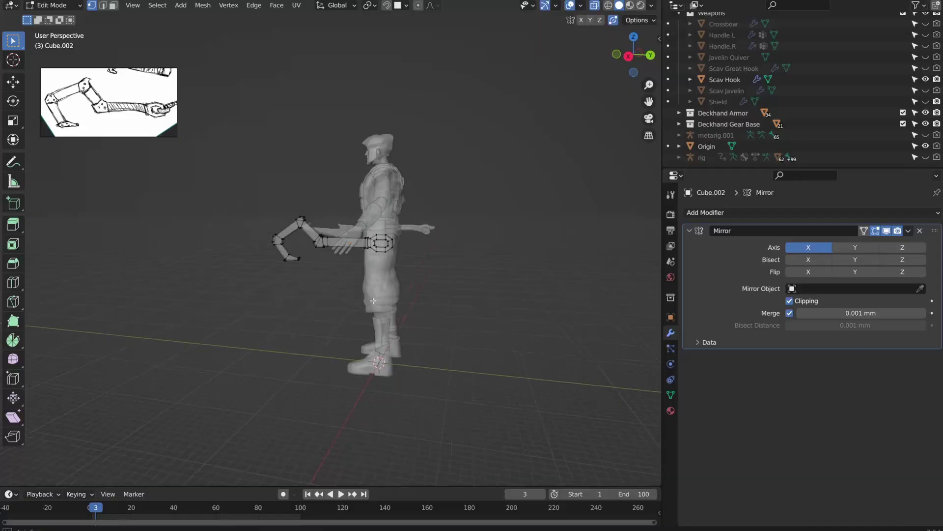
pyautogui.scroll(6, 400, 274)
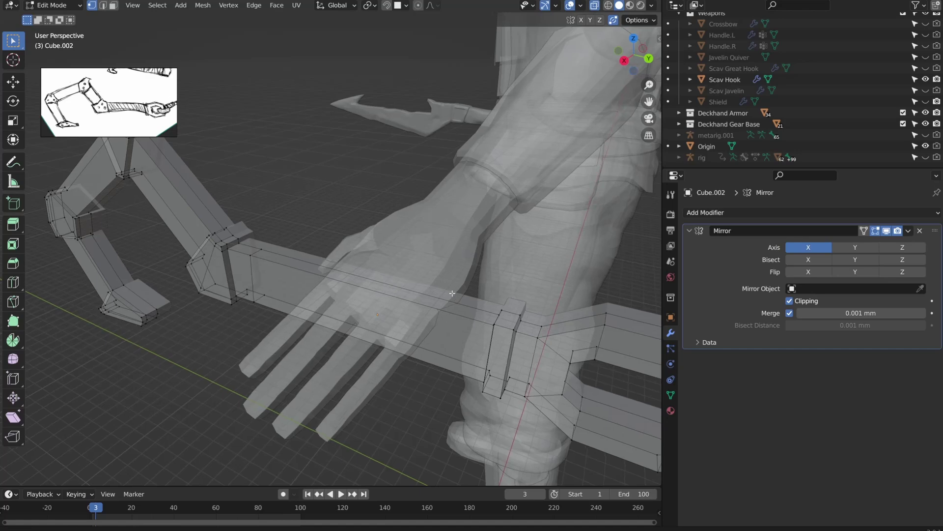
pyautogui.scroll(-6, 400, 273)
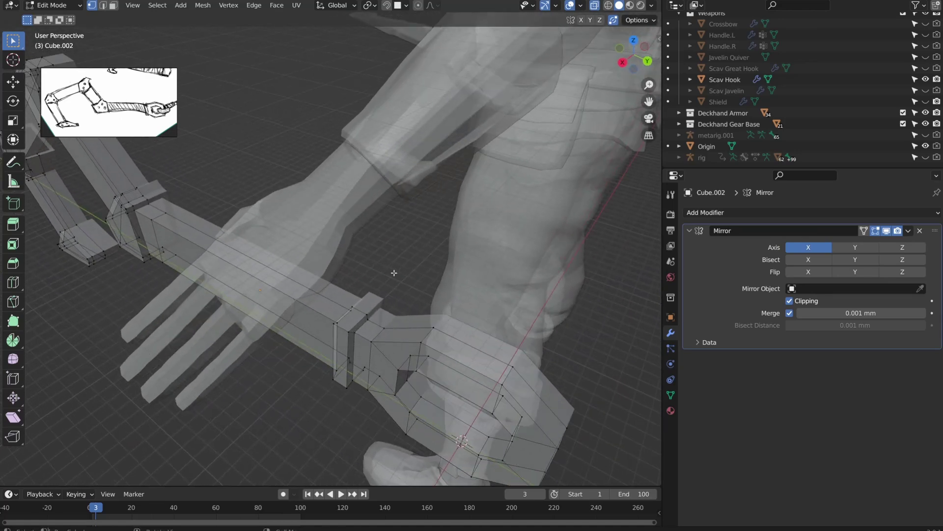
pyautogui.moveTo(392, 273); pyautogui.dragTo(565, 123, button='middle')
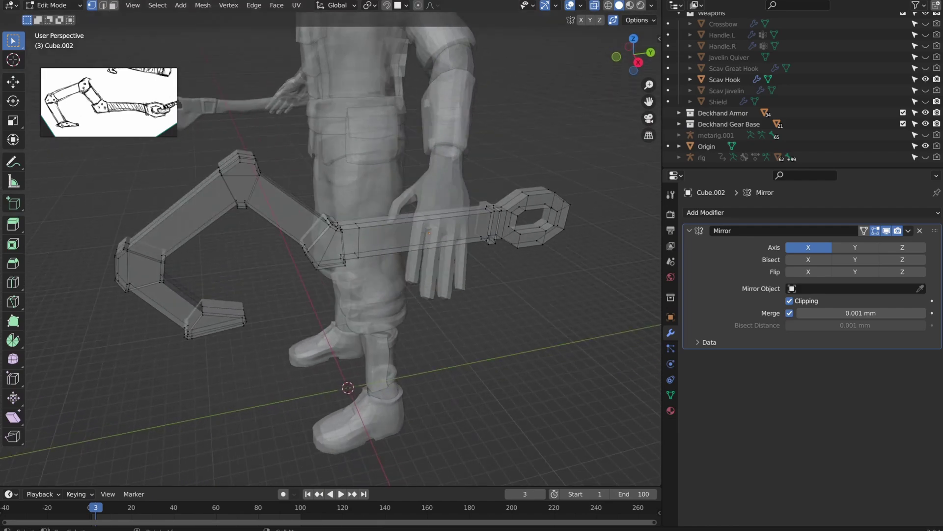
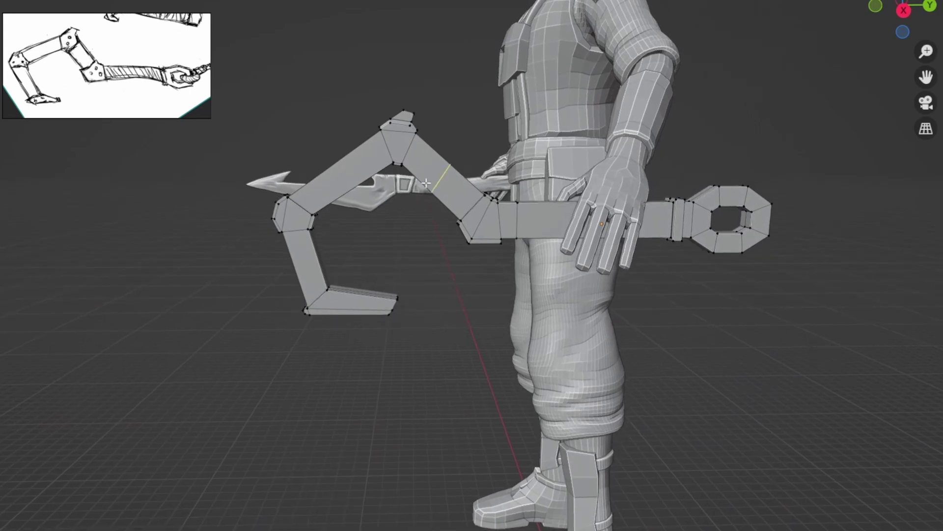
# - Add two centred loop cuts running lengthwise along the hook's arms and handle
pyautogui.scroll(1, 414, 152)
pyautogui.click(414, 152)
pyautogui.rightClick(414, 152)
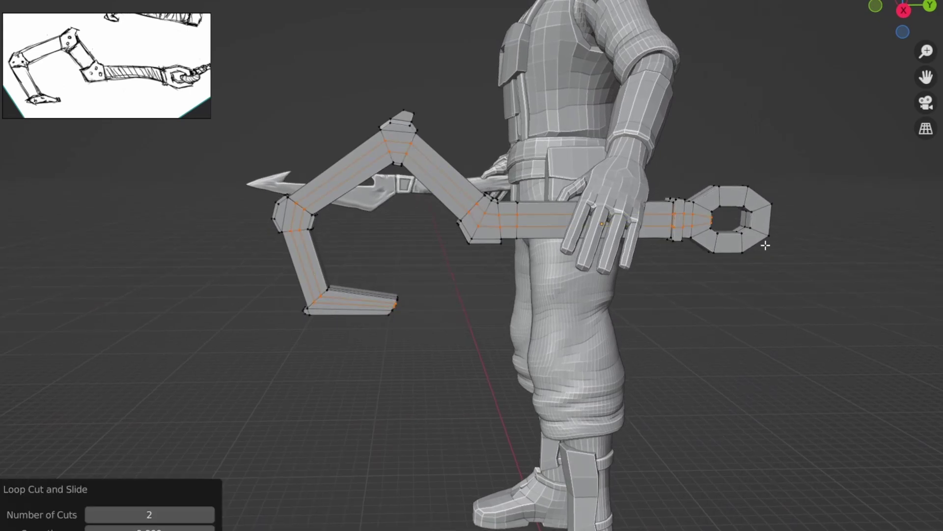
# - Add loop cuts across the sections of the octagonal pommel ring and around it to even out its grid
pyautogui.click(761, 218)
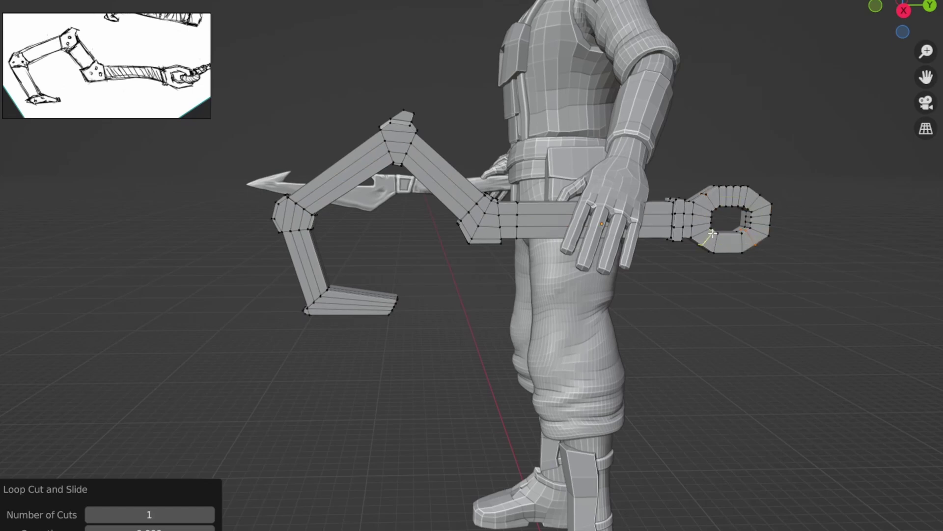
pyautogui.click(741, 241)
pyautogui.press('1')
pyautogui.moveTo(748, 379); pyautogui.dragTo(731, 369, button='middle')
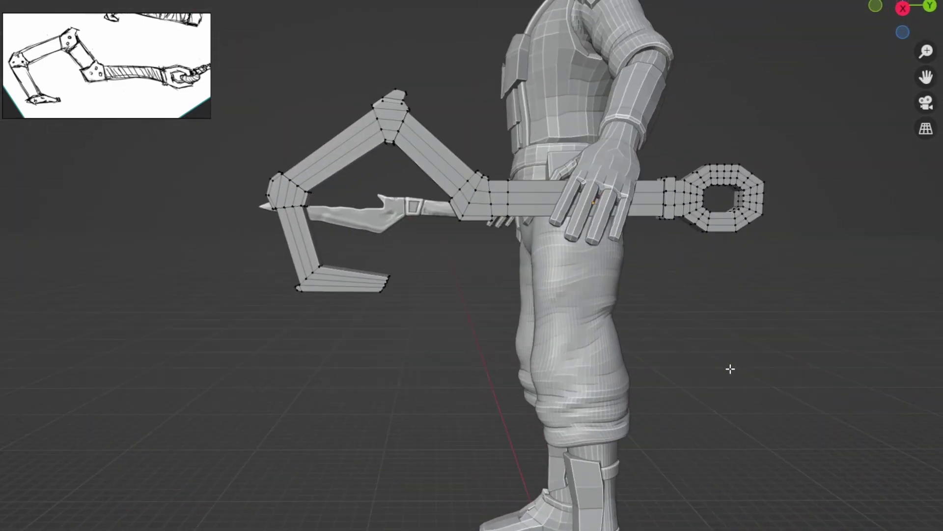
# - Add evenly spaced crosswise loop cuts to the handle and each hook arm, with four cuts on the tip
pyautogui.scroll(8, 541, 190)
pyautogui.click(541, 190)
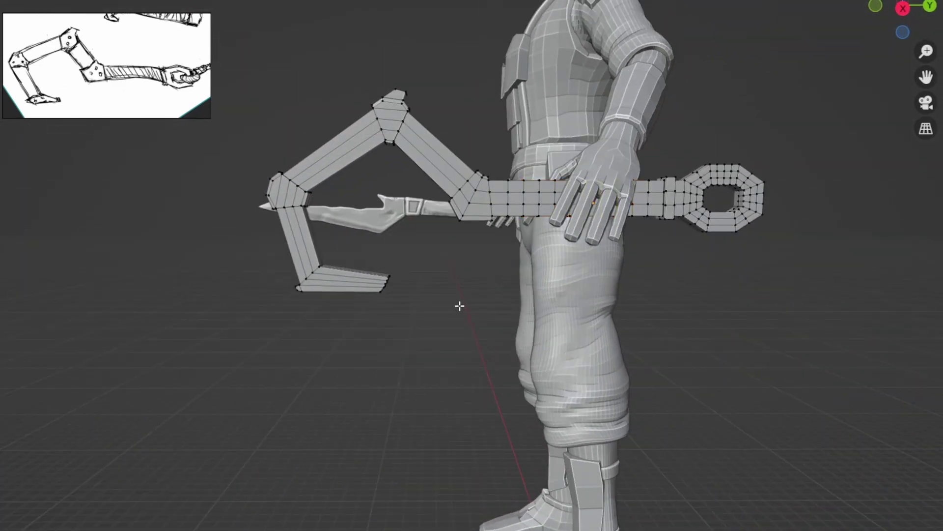
pyautogui.scroll(4, 436, 156)
pyautogui.click(437, 156)
pyautogui.scroll(1, 334, 154)
pyautogui.click(334, 153)
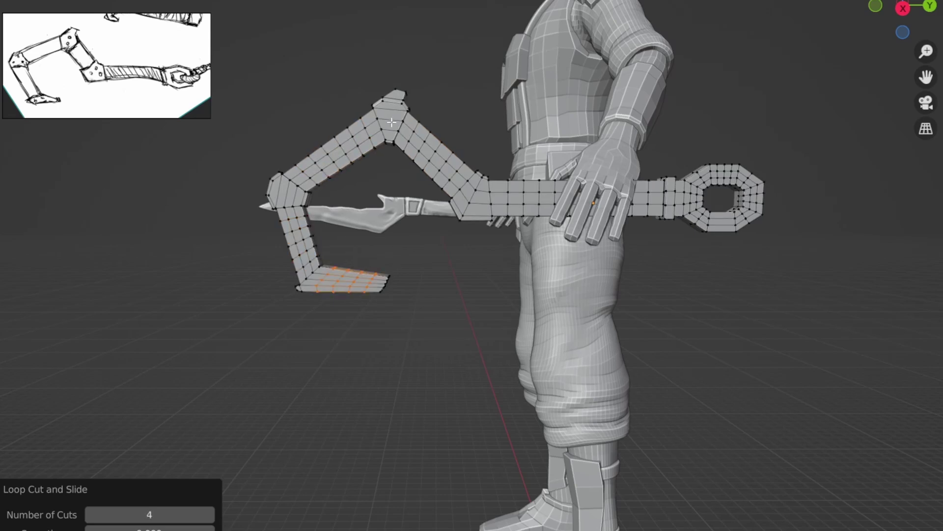
# - Add a Multiresolution modifier to the hook
pyautogui.click(743, 214)
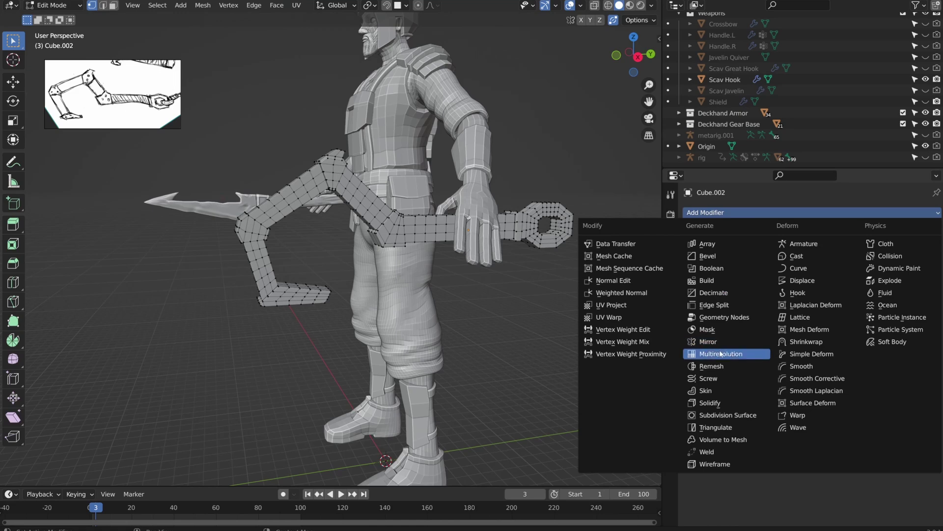
pyautogui.click(720, 353)
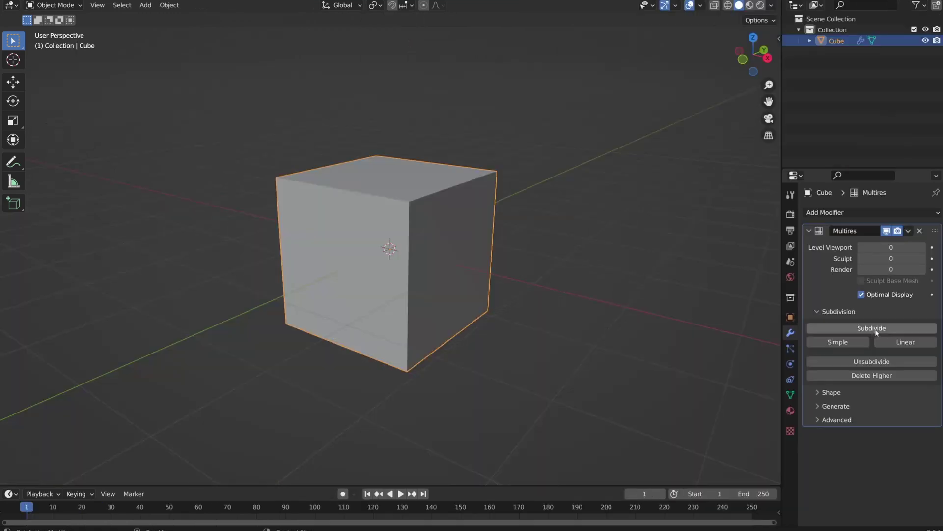
# - Try the Multires modifier's smooth Subdivide on the example cube up to level 4, and undo the subdivisions
pyautogui.click(878, 331)
pyautogui.click(878, 331)
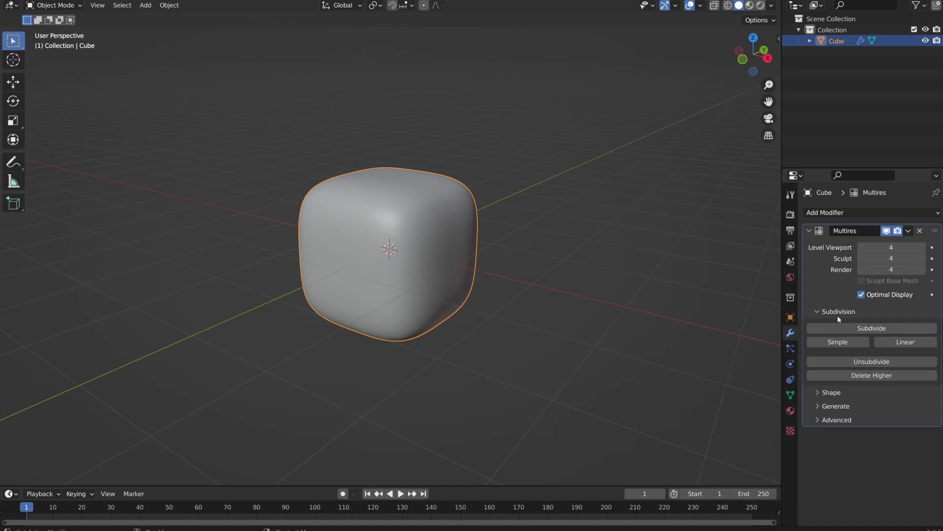
pyautogui.moveTo(634, 267); pyautogui.dragTo(533, 305, button='middle')
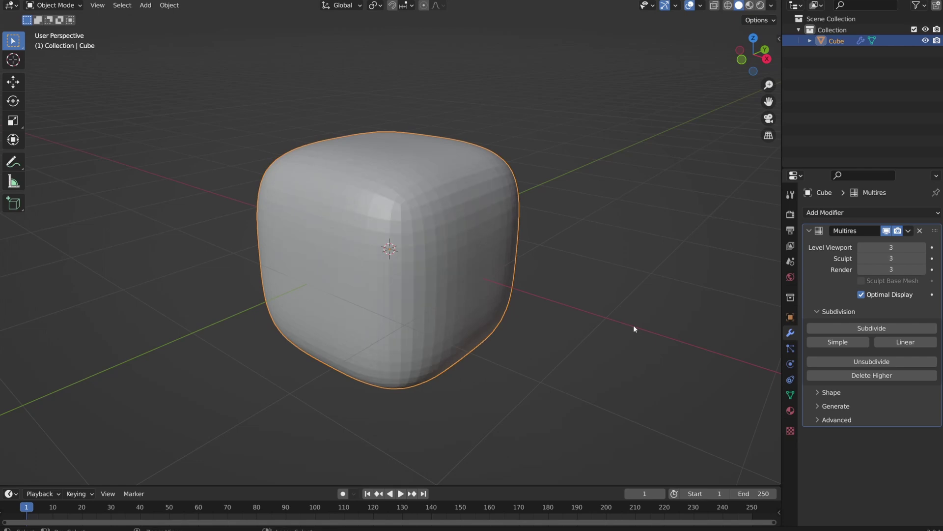
pyautogui.hotkey('ctrl', 'z')
pyautogui.hotkey('ctrl', 'z')
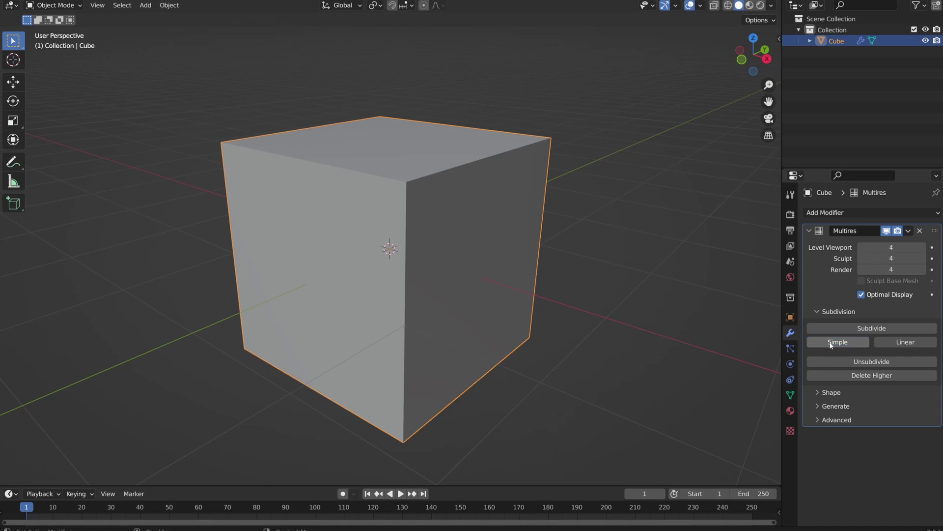
# - Inspect the example cube's base mesh in Edit Mode and return to Object Mode
pyautogui.press('Tab')
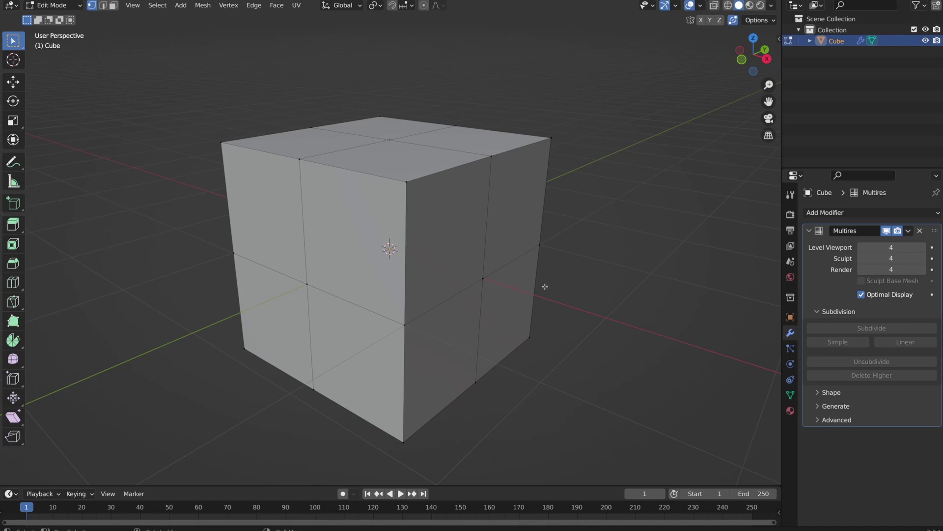
pyautogui.press('Tab')
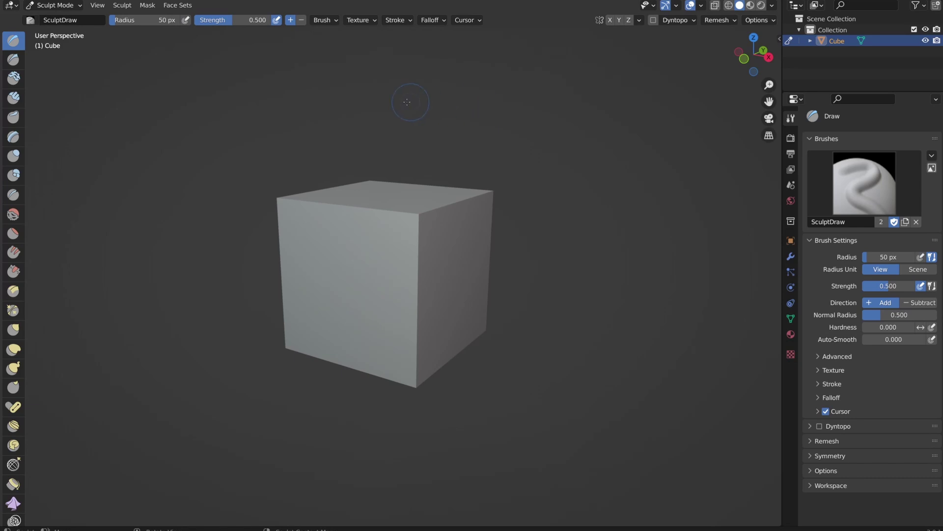
# - Try the Grab brush at 50 px on the cube's upper front corner in Sculpt Mode and undo the stroke
pyautogui.click(14, 97)
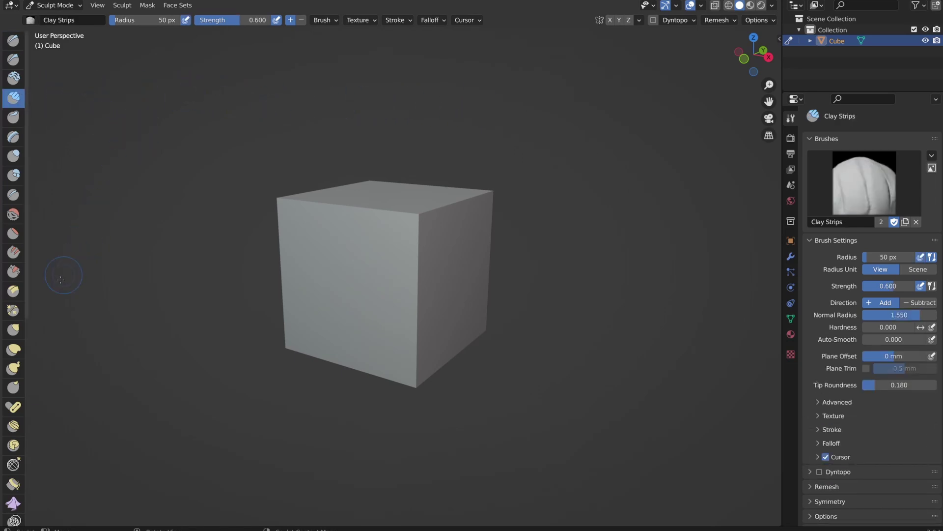
pyautogui.click(14, 330)
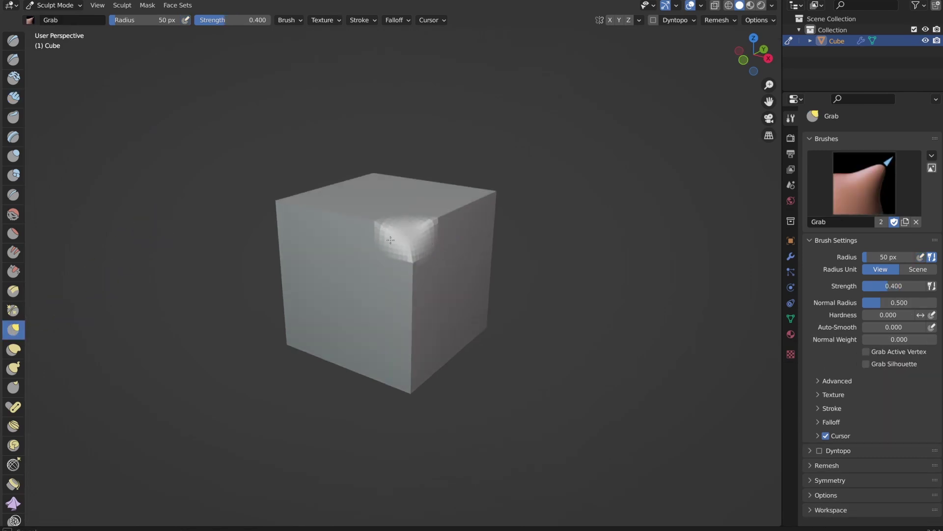
pyautogui.hotkey('ctrl', 'z')
# - Test the Clay Strips brush at 50 px and 0.600 strength on the cube's front face, undoing the strokes
pyautogui.press('c')
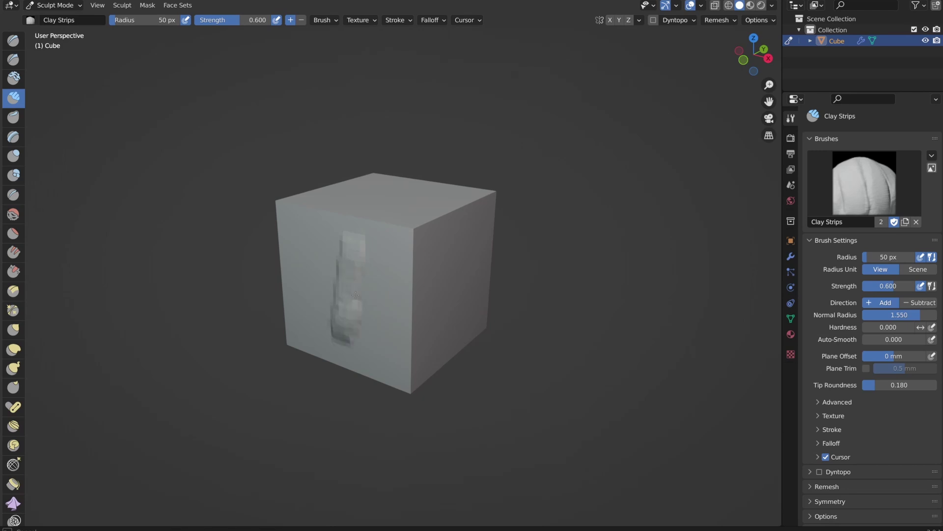
pyautogui.hotkey('ctrl', 'z')
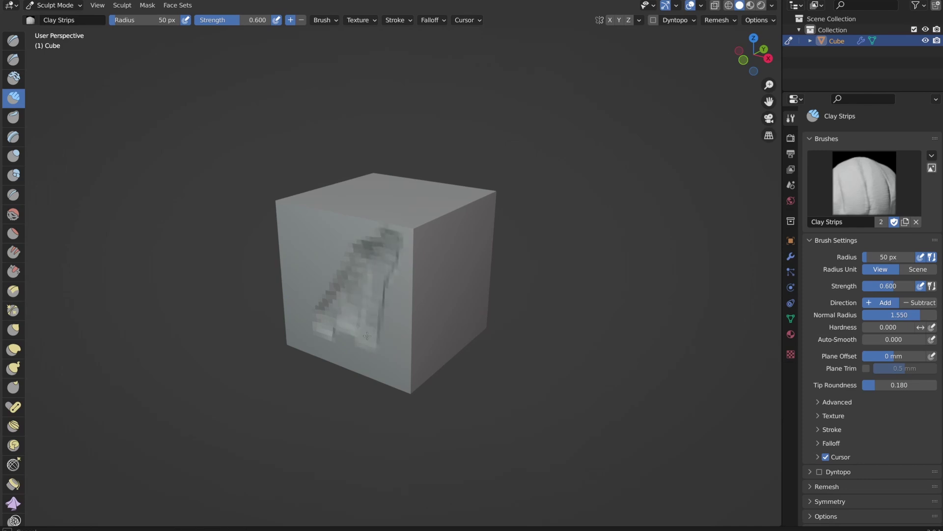
pyautogui.hotkey('ctrl', 'z')
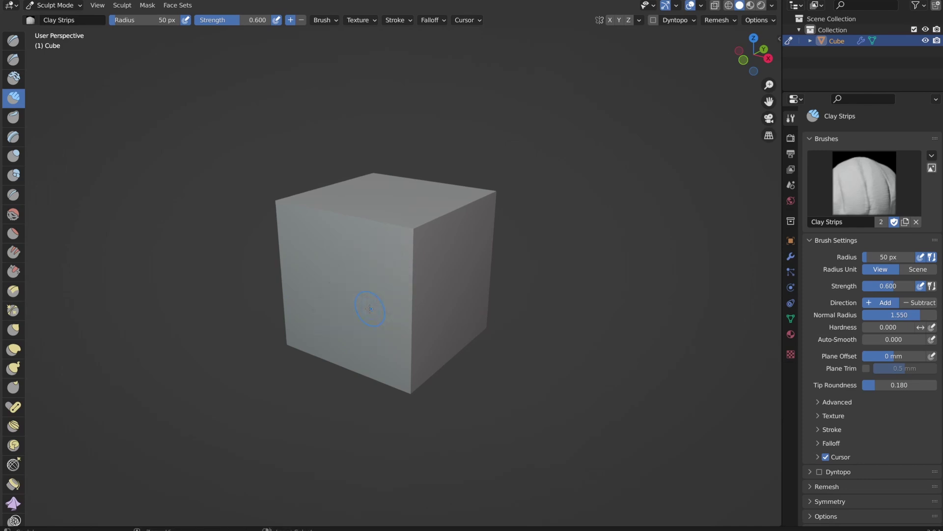
# - Pull the cube's upper edge with the Grab brush at 215 px radius and 0.737 strength
pyautogui.press('g')
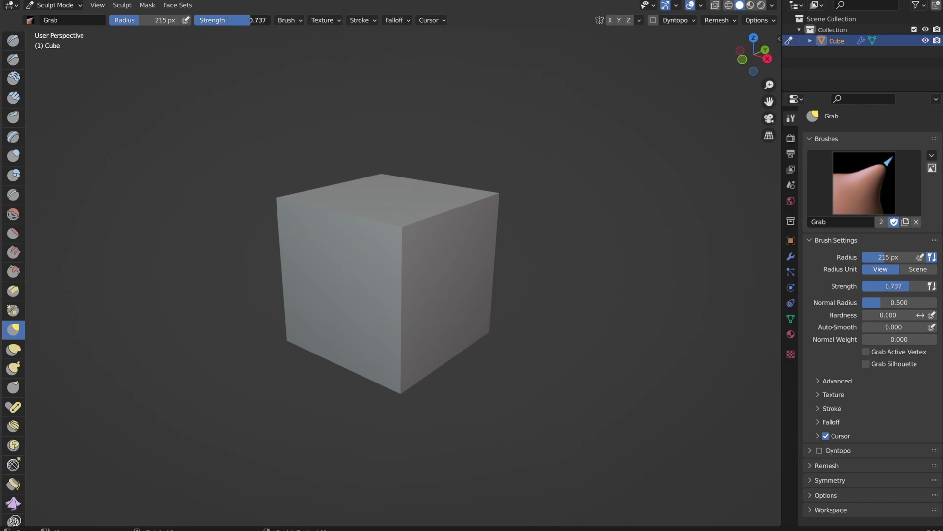
pyautogui.moveTo(317, 199)
pyautogui.mouseDown()
pyautogui.moveTo(315, 243)
pyautogui.moveTo(285, 231)
pyautogui.moveTo(294, 237)
pyautogui.moveTo(316, 199)
pyautogui.mouseUp()
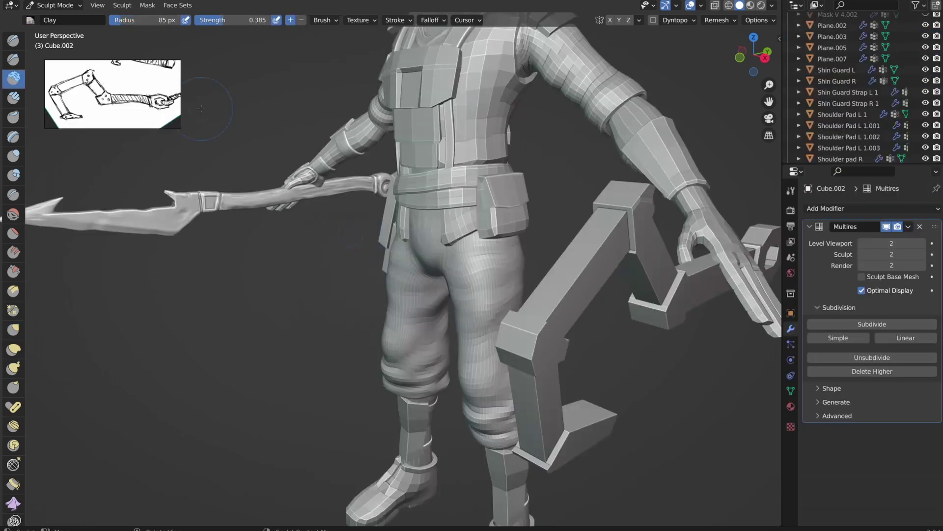
# - Sculpt worn, dented edges along the hook's arms with the Clay brush at 85 px radius and 0.385 strength
pyautogui.moveTo(582, 288); pyautogui.dragTo(298, 162, button='middle')
pyautogui.moveTo(407, 185); pyautogui.dragTo(265, 271, button='middle')
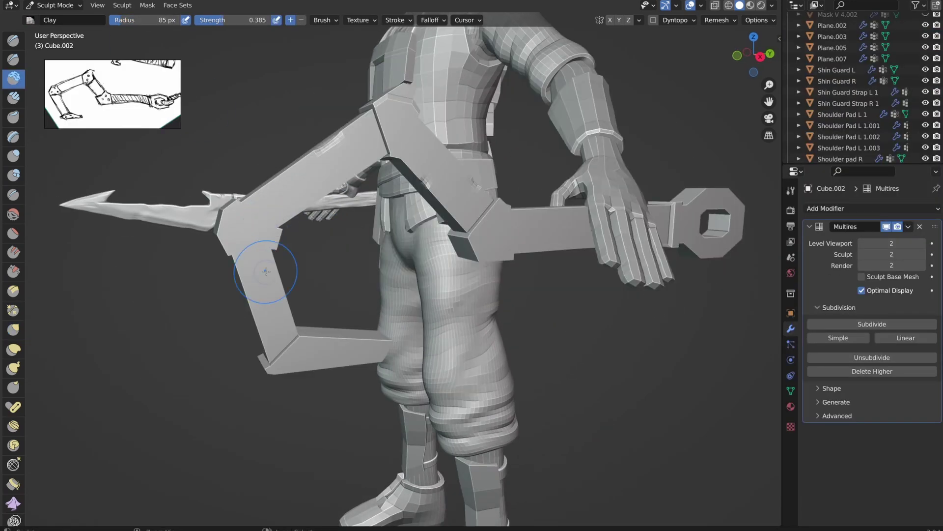
pyautogui.moveTo(370, 348); pyautogui.dragTo(281, 252, button='middle')
pyautogui.moveTo(334, 224); pyautogui.dragTo(261, 202, button='middle')
pyautogui.moveTo(319, 236); pyautogui.dragTo(410, 213, button='middle')
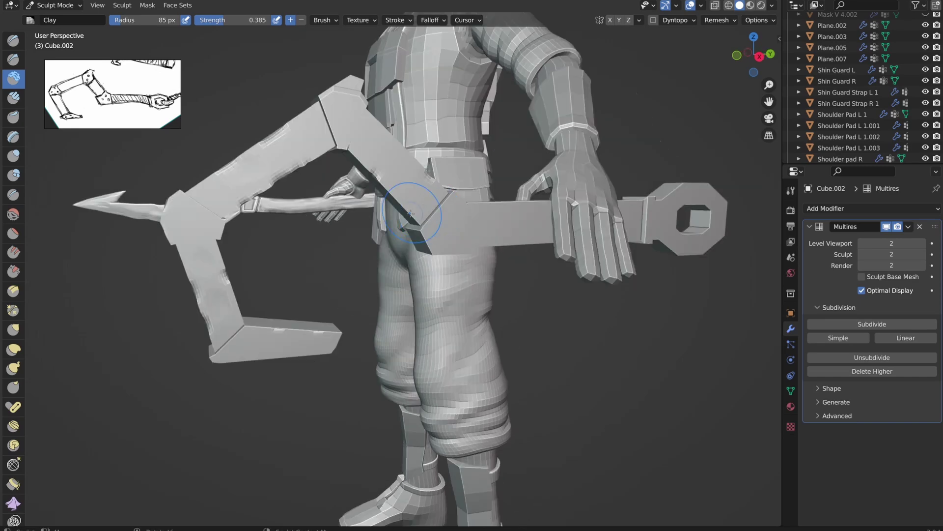
pyautogui.moveTo(397, 175); pyautogui.dragTo(328, 244, button='middle')
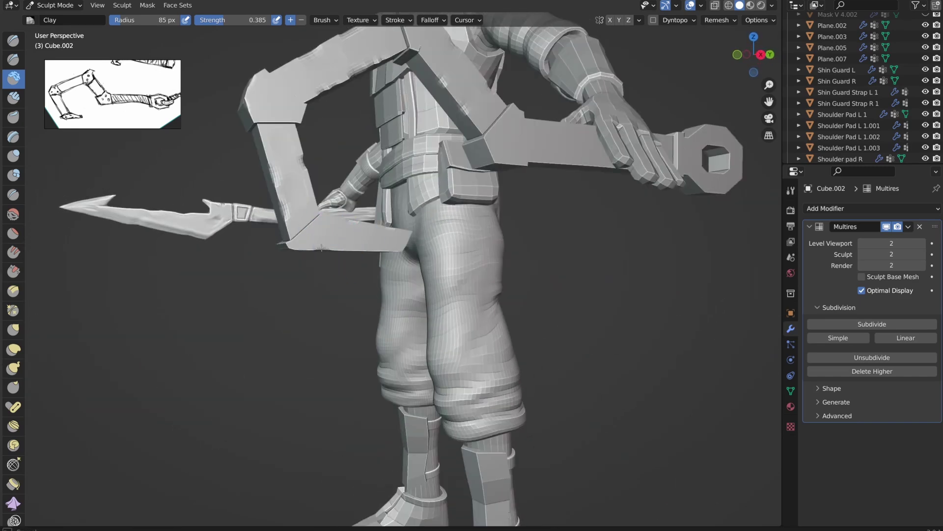
pyautogui.moveTo(412, 256); pyautogui.dragTo(304, 256, button='middle')
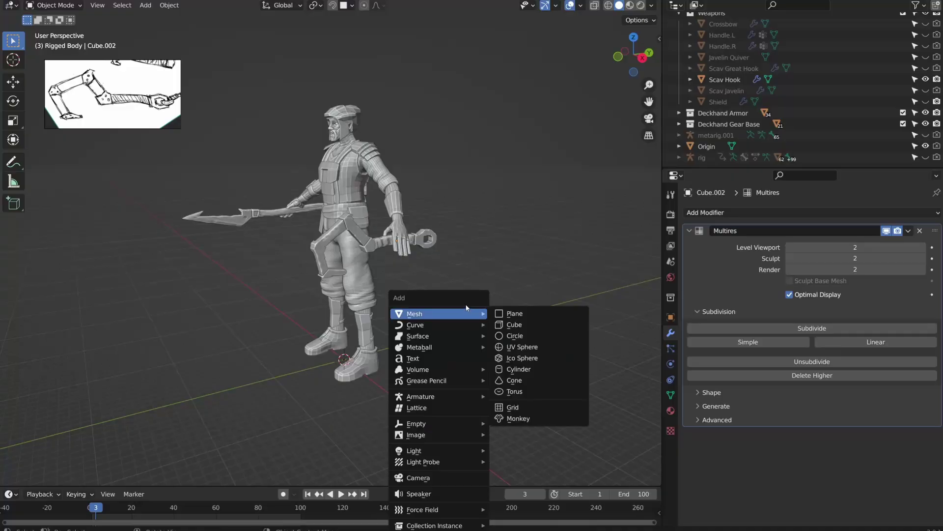
# - Add a cylinder mesh and move it 12.924 mm along the X axis to the hook's side of the figure
pyautogui.click(535, 369)
pyautogui.moveTo(502, 367); pyautogui.dragTo(565, 315, button='middle')
pyautogui.press('g')
pyautogui.press('x')
pyautogui.click(629, 261)
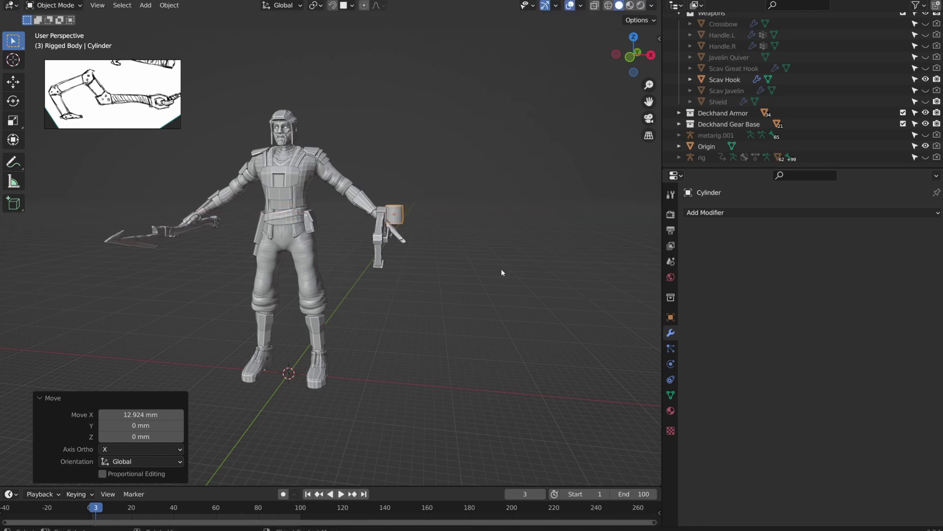
# - Rotate the cylinder 90° in the front view so its flat end faces sideways, parallel to the hook's flat side
pyautogui.moveTo(630, 260); pyautogui.dragTo(515, 329, button='middle')
pyautogui.scroll(4, 515, 329)
pyautogui.press('KP_1')
pyautogui.press('r')
pyautogui.click(383, 339)
pyautogui.moveTo(382, 339); pyautogui.dragTo(364, 326, button='middle')
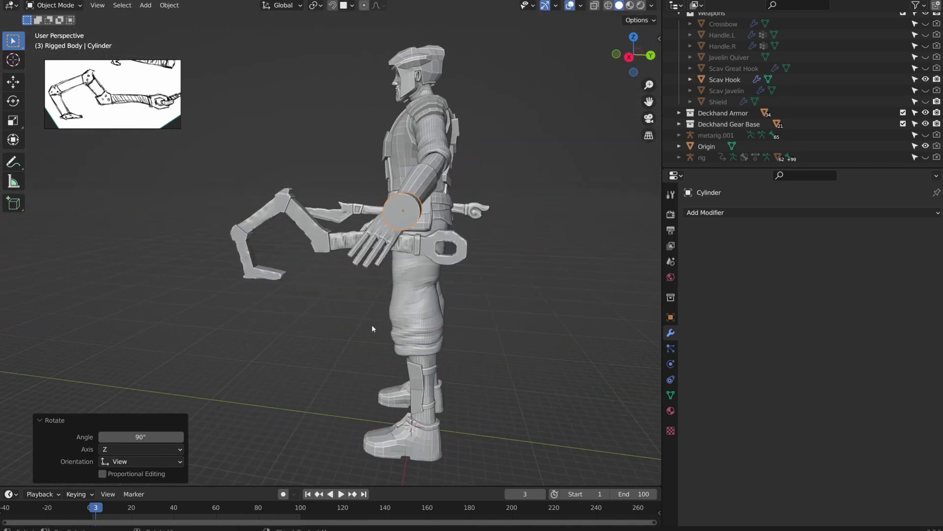
# - Scale the cylinder down to a small rivet on the hook's joint plate and adjust its length along the X axis
pyautogui.press('KP_3')
pyautogui.scroll(5, 411, 320)
pyautogui.press('s')
pyautogui.press('x')
pyautogui.click(519, 248)
# - Duplicate the rivet cylinder and place the copies across the joint plates along the hook's arms
pyautogui.hotkey('shift', 'd')
pyautogui.click(402, 276)
pyautogui.scroll(-3, 403, 276)
pyautogui.press('g')
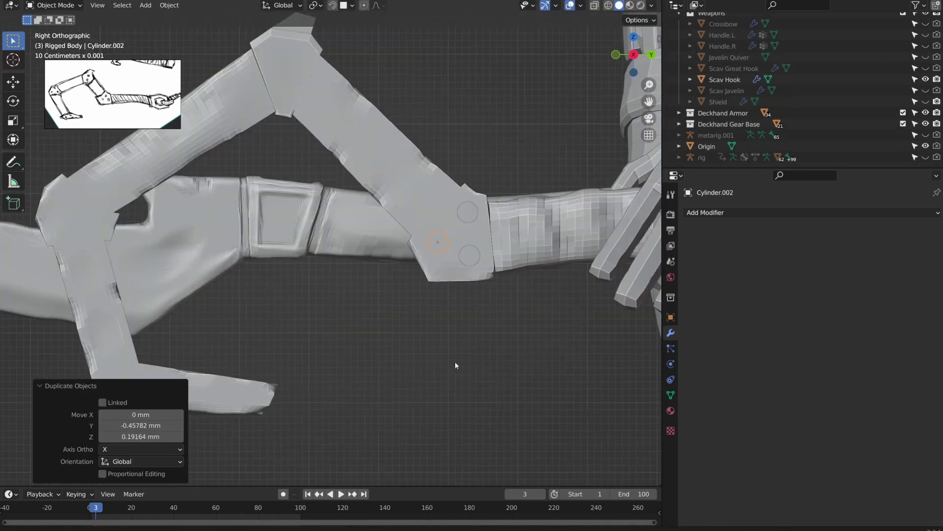
pyautogui.click(421, 335)
pyautogui.moveTo(422, 334)
pyautogui.mouseDown(button='middle')
pyautogui.moveTo(447, 295)
pyautogui.moveTo(414, 319)
pyautogui.mouseUp(button='middle')
pyautogui.scroll(4, 432, 327)
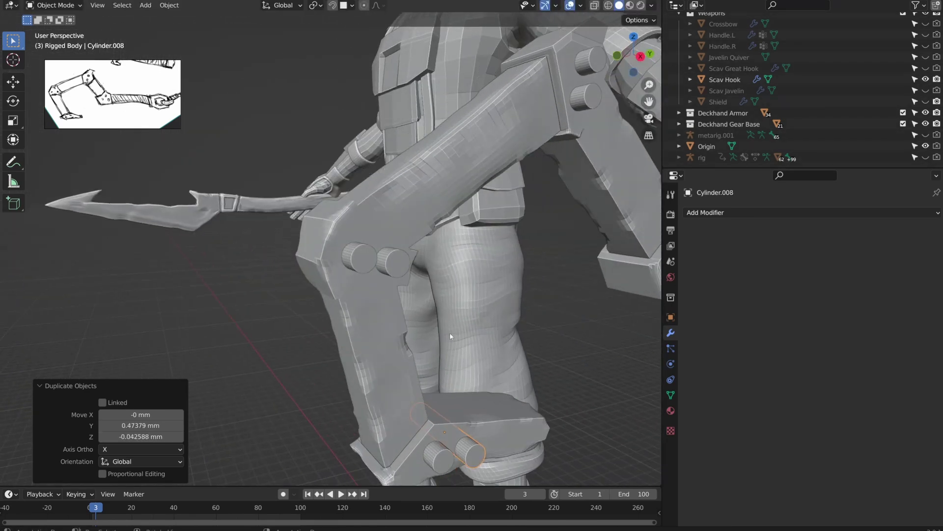
pyautogui.scroll(-6, 449, 333)
pyautogui.scroll(2, 470, 316)
pyautogui.moveTo(156, 339)
pyautogui.mouseDown(button='middle')
pyautogui.moveTo(207, 336)
pyautogui.moveTo(163, 342)
pyautogui.mouseUp(button='middle')
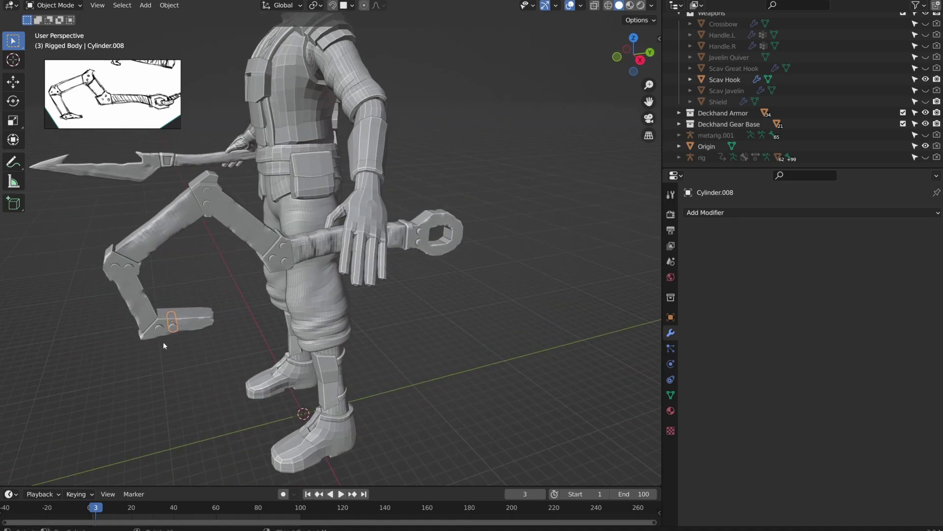
# - Merge the rivet cylinders into the hook mesh with a Bool Tool Auto Boolean Union
pyautogui.keyDown('shift'); pyautogui.click(191, 324); pyautogui.keyUp('shift')
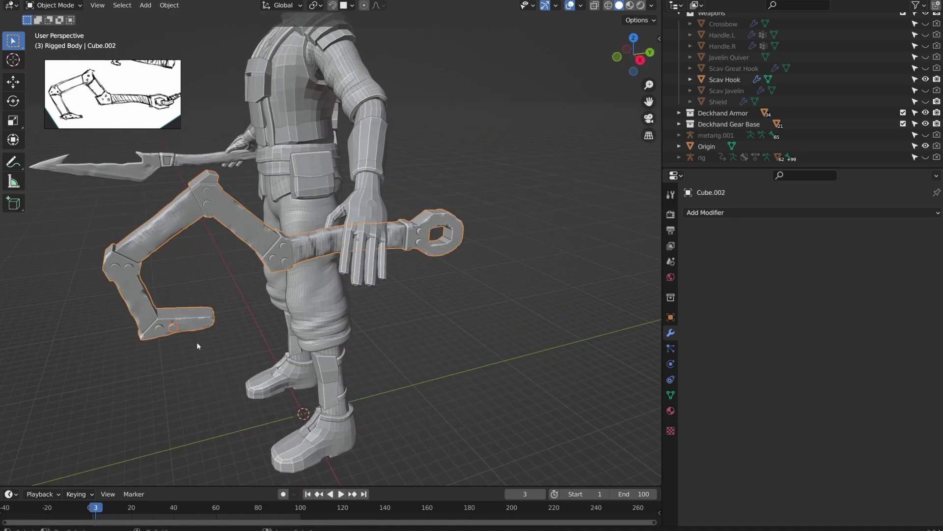
pyautogui.hotkey('shift', 'ctrl', 'b')
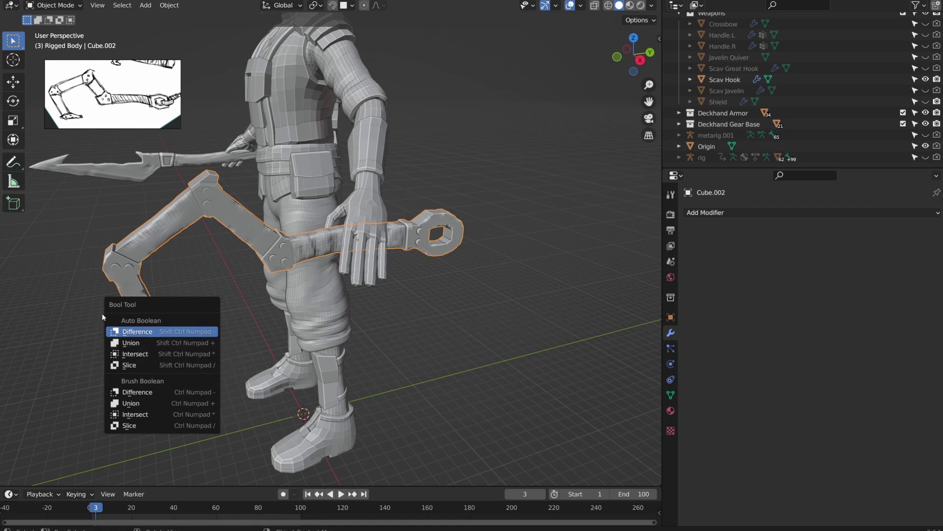
pyautogui.click(132, 343)
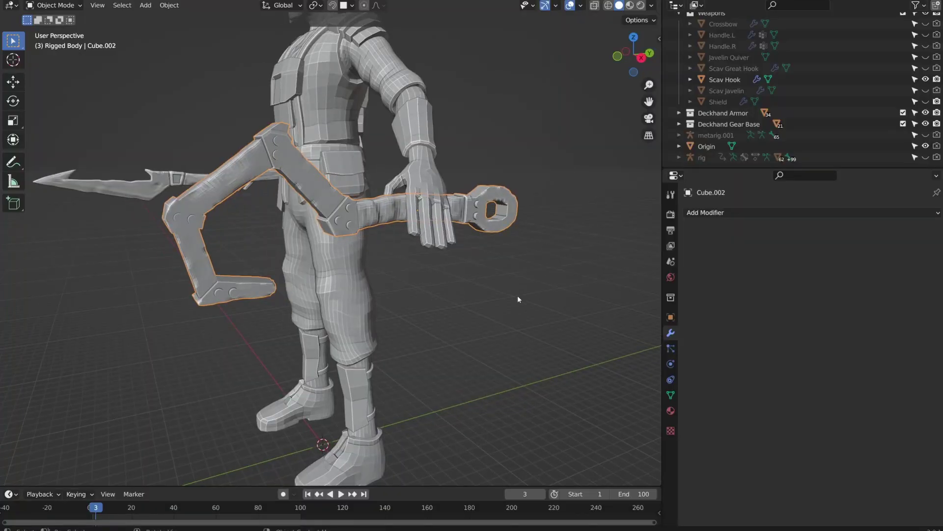
# - Run all 3D-print checks on the hook and try moving its non-manifold edges in Edit Mode to locate them
pyautogui.press('n')
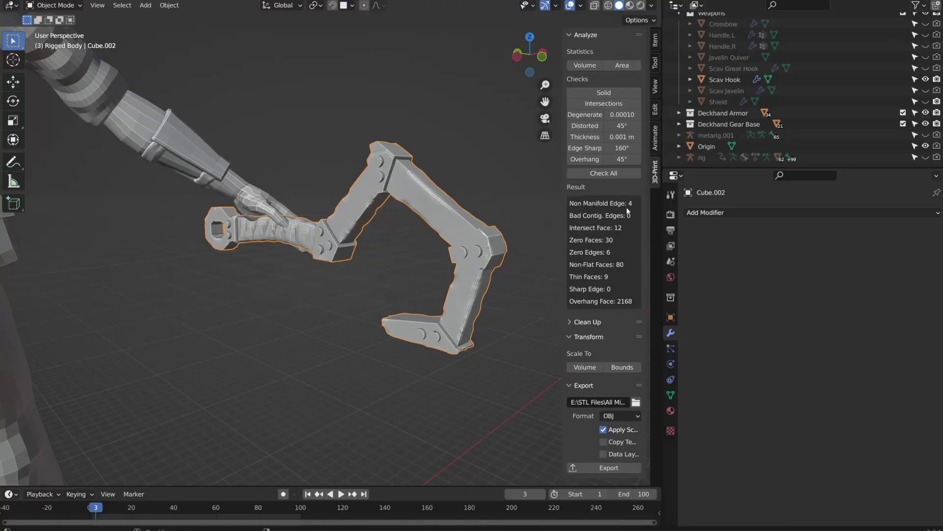
pyautogui.press('Tab')
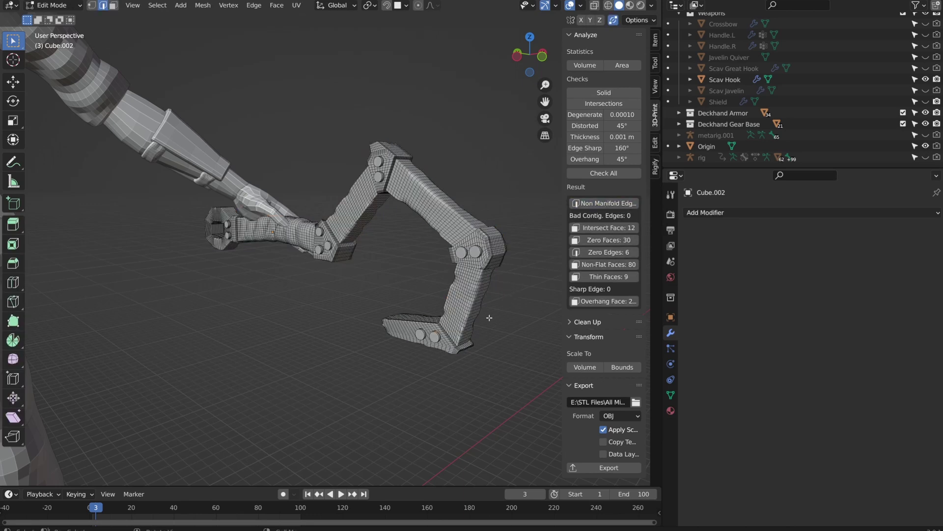
pyautogui.press('g')
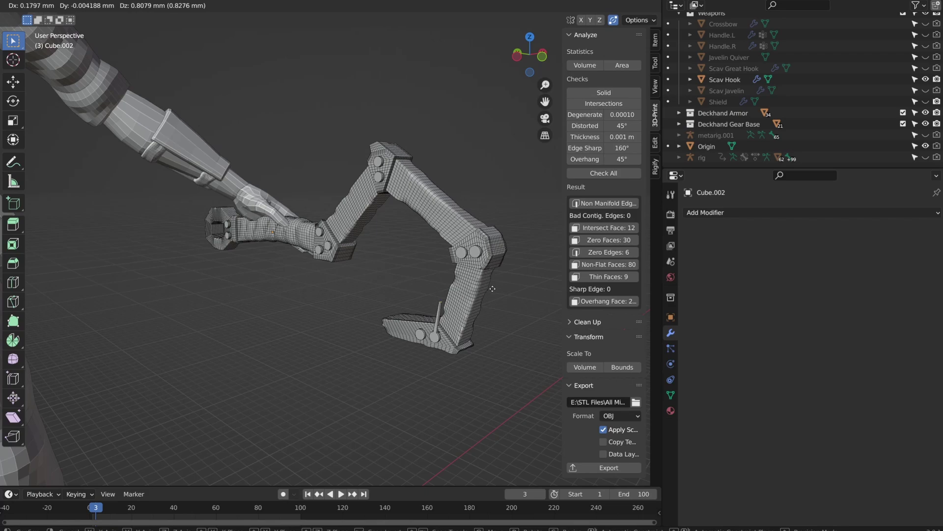
pyautogui.click(440, 304)
# - Examine the rivets near the hook's tip up close for non-manifold edges
pyautogui.moveTo(470, 377); pyautogui.dragTo(516, 361, button='middle')
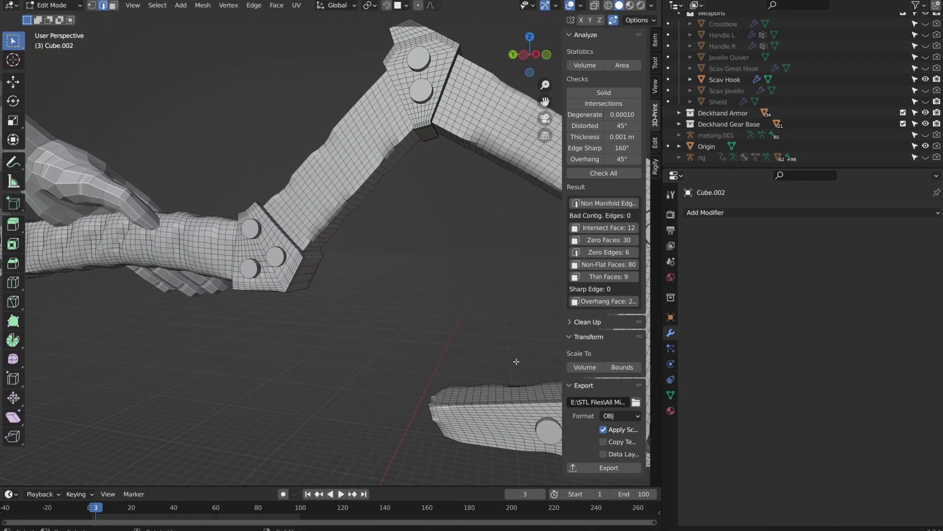
pyautogui.scroll(-3, 375, 270)
pyautogui.moveTo(375, 270); pyautogui.dragTo(329, 233, button='middle')
pyautogui.scroll(6, 381, 260)
pyautogui.scroll(3, 380, 260)
pyautogui.moveTo(380, 259); pyautogui.dragTo(366, 314, button='middle')
pyautogui.scroll(2, 363, 323)
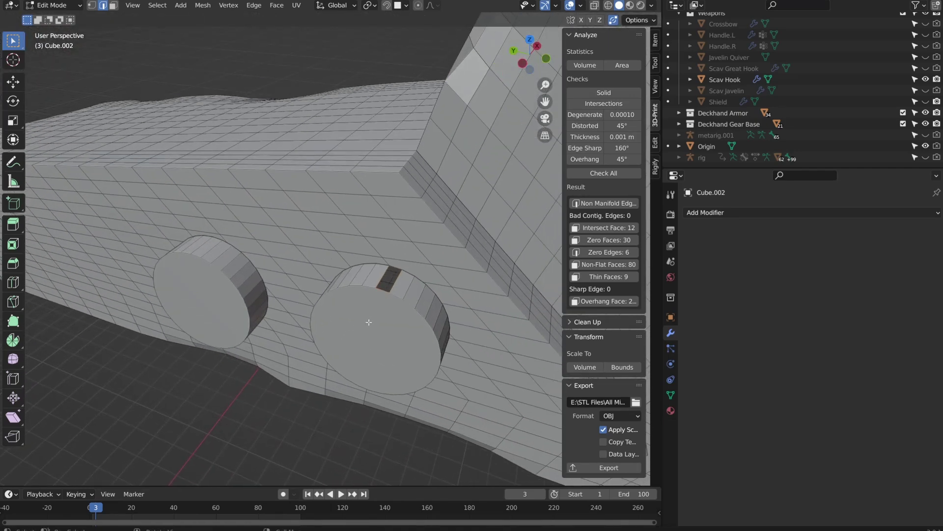